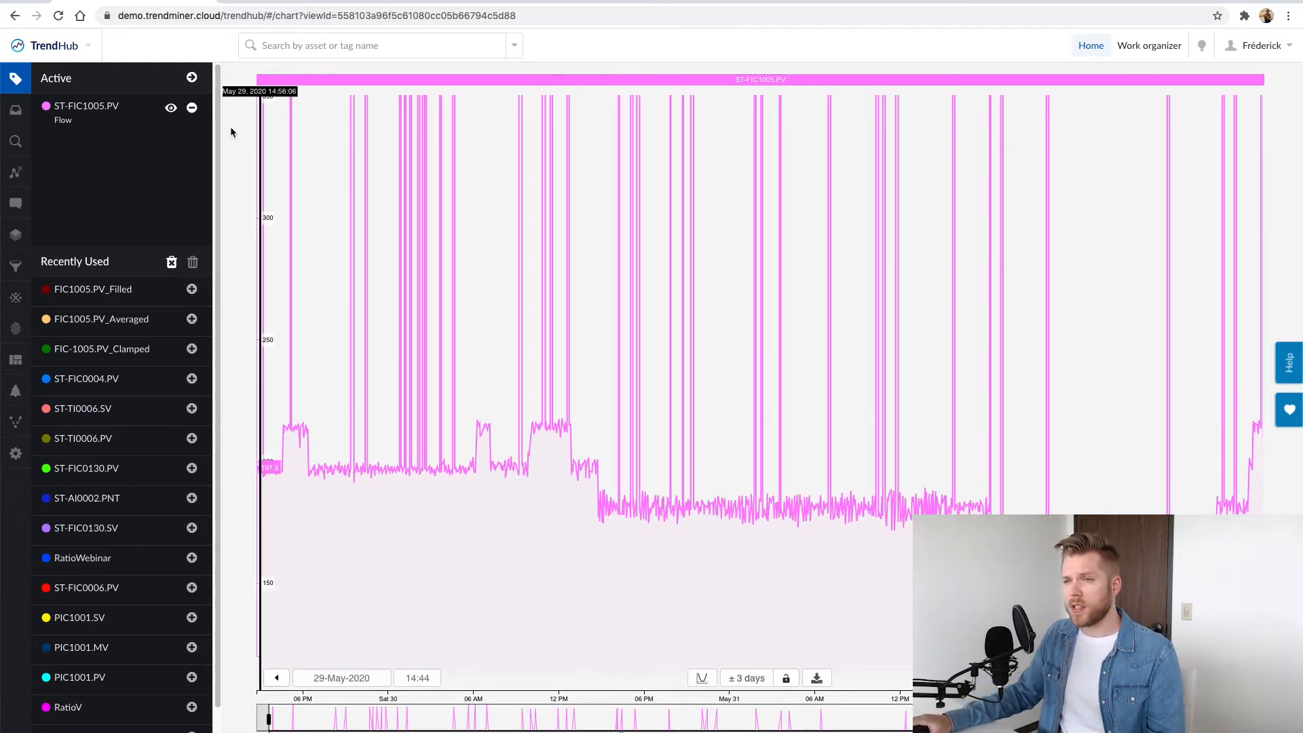
Run a value-based search for ST-FIC1005.PV <= 250 lasting at least 2m
{"action": "left_click", "coordinate": [15, 140]}
{"action": "left_click", "coordinate": [115, 182]}
{"action": "left_click", "coordinate": [156, 122]}
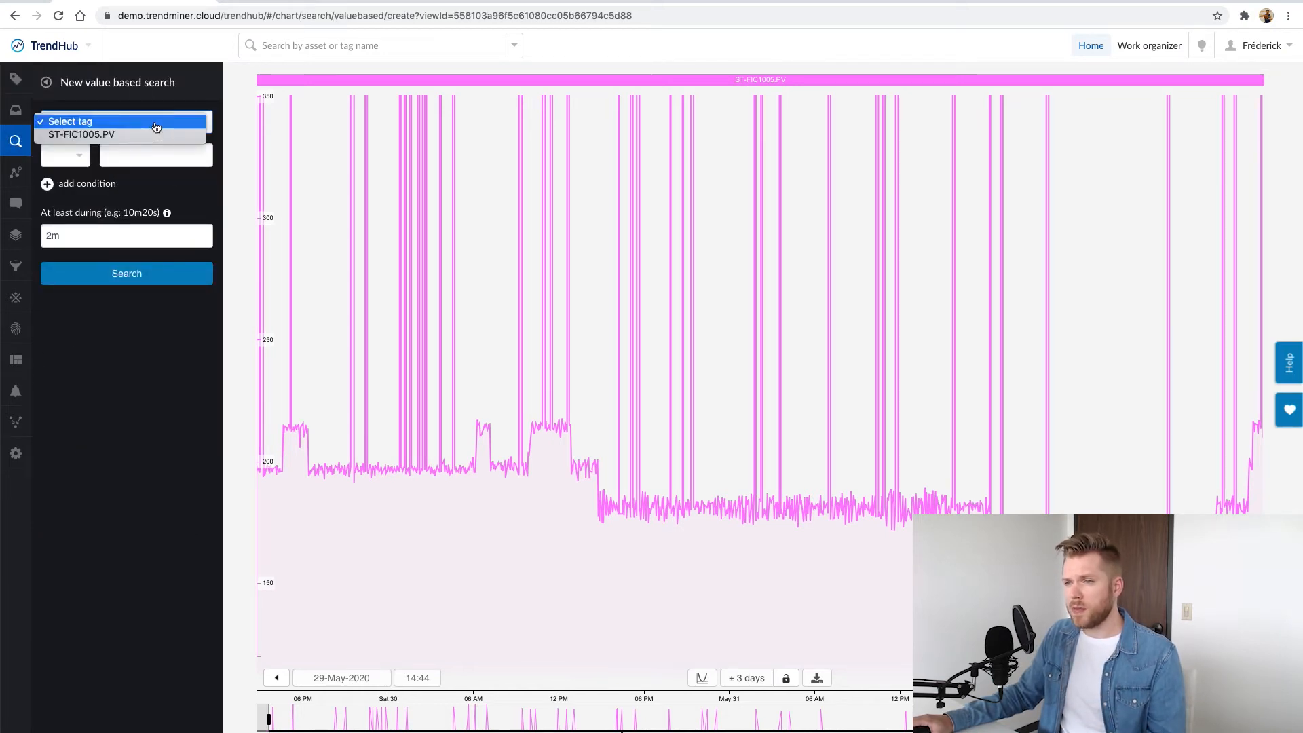
{"action": "left_click", "coordinate": [135, 134]}
{"action": "left_click", "coordinate": [74, 146]}
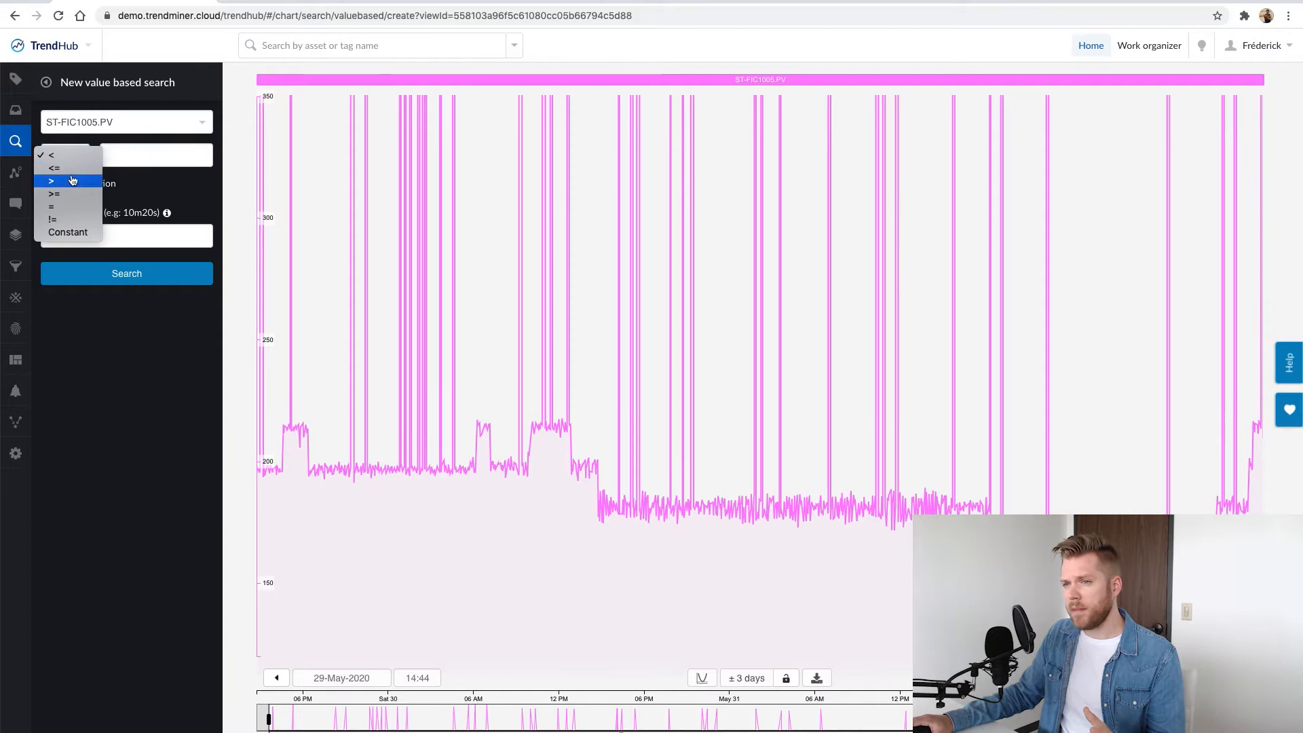
{"action": "left_click", "coordinate": [54, 168]}
{"action": "left_click", "coordinate": [137, 161]}
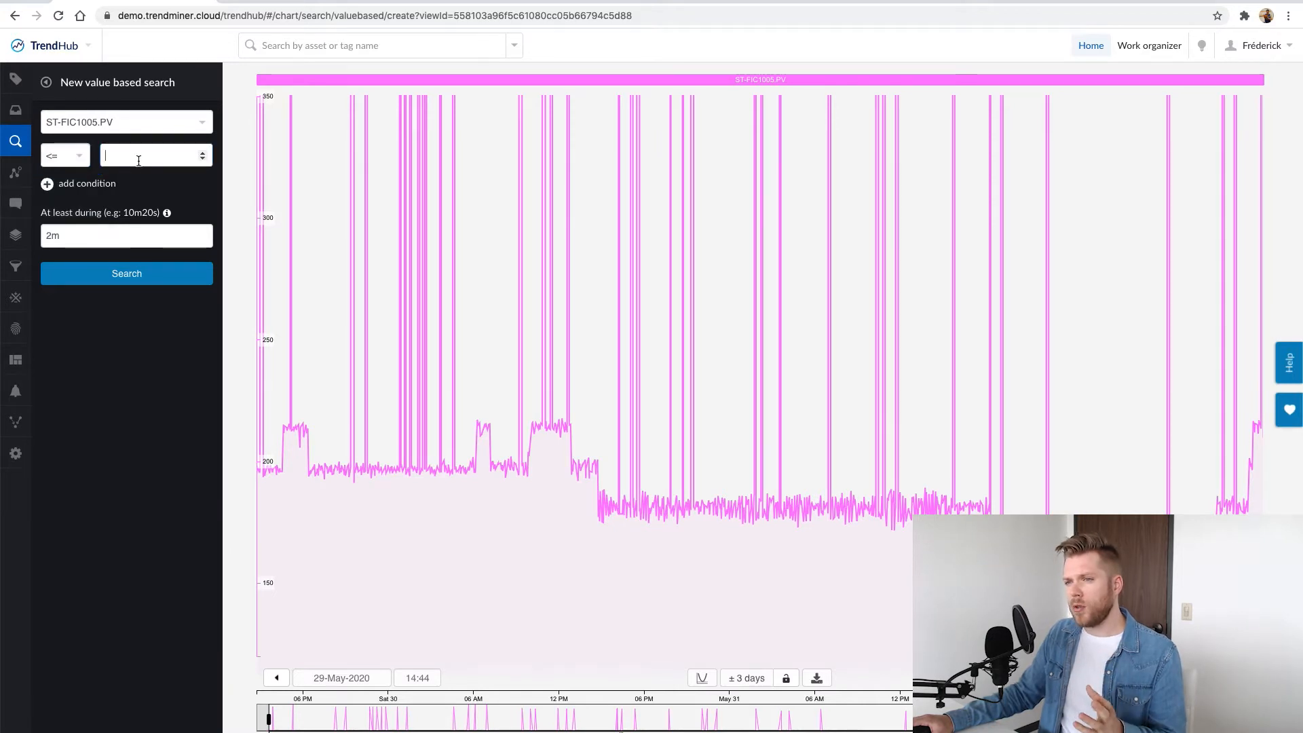
{"action": "type", "text": "250"}
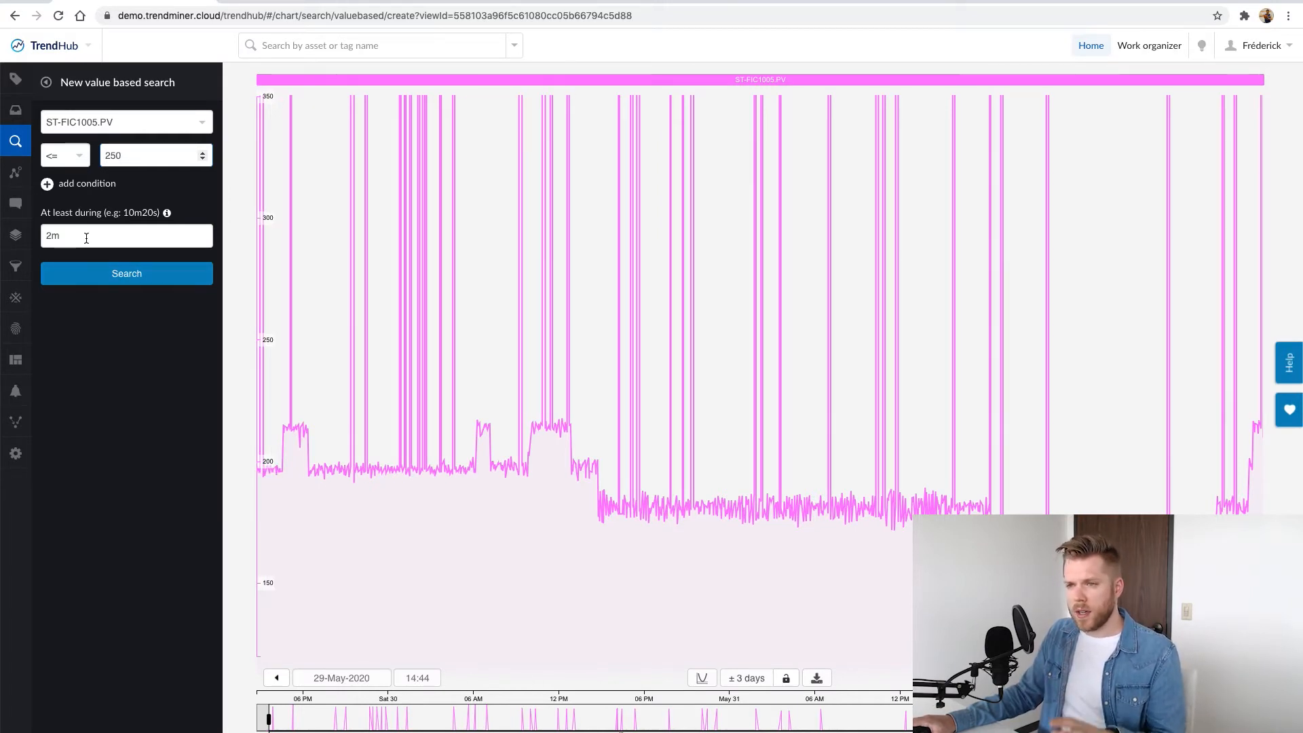
{"action": "left_click", "coordinate": [122, 275]}
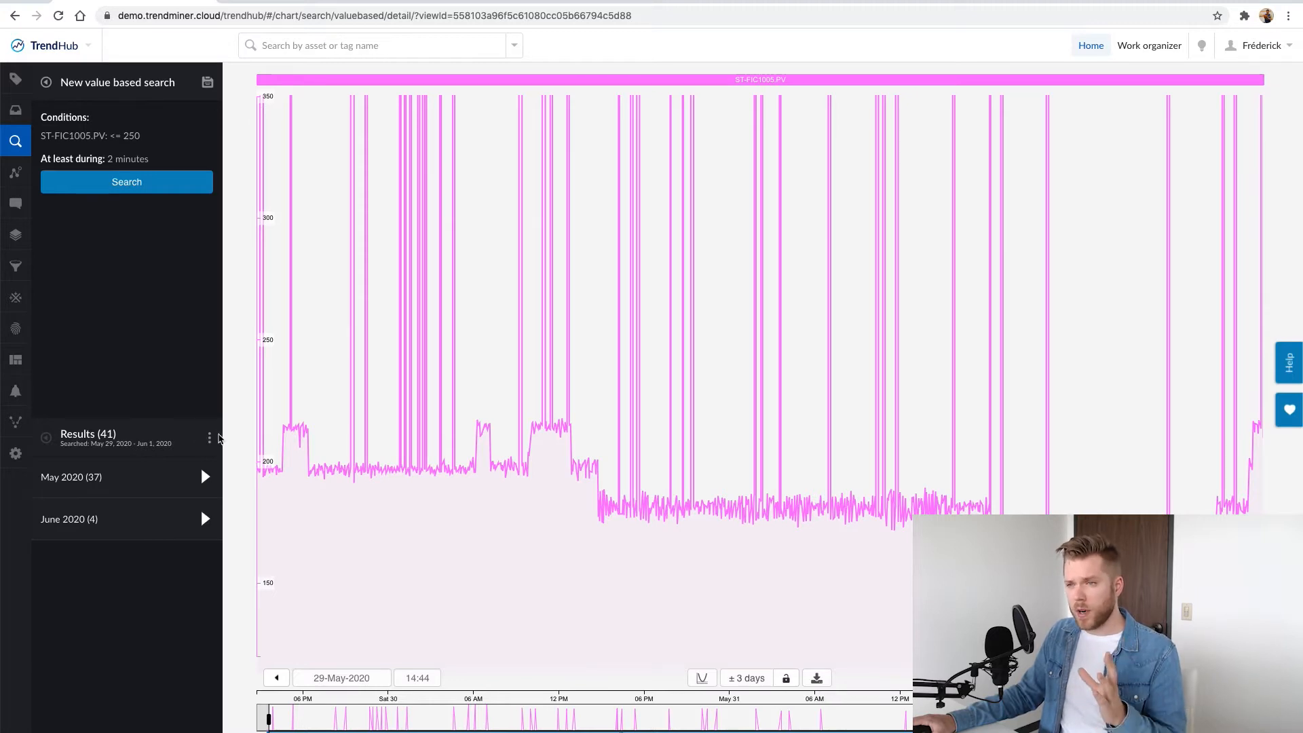
Filter the chart using the search results and view the average value of ST-FIC1005.PV with the filter active
{"action": "left_click", "coordinate": [210, 438]}
{"action": "left_click", "coordinate": [280, 523]}
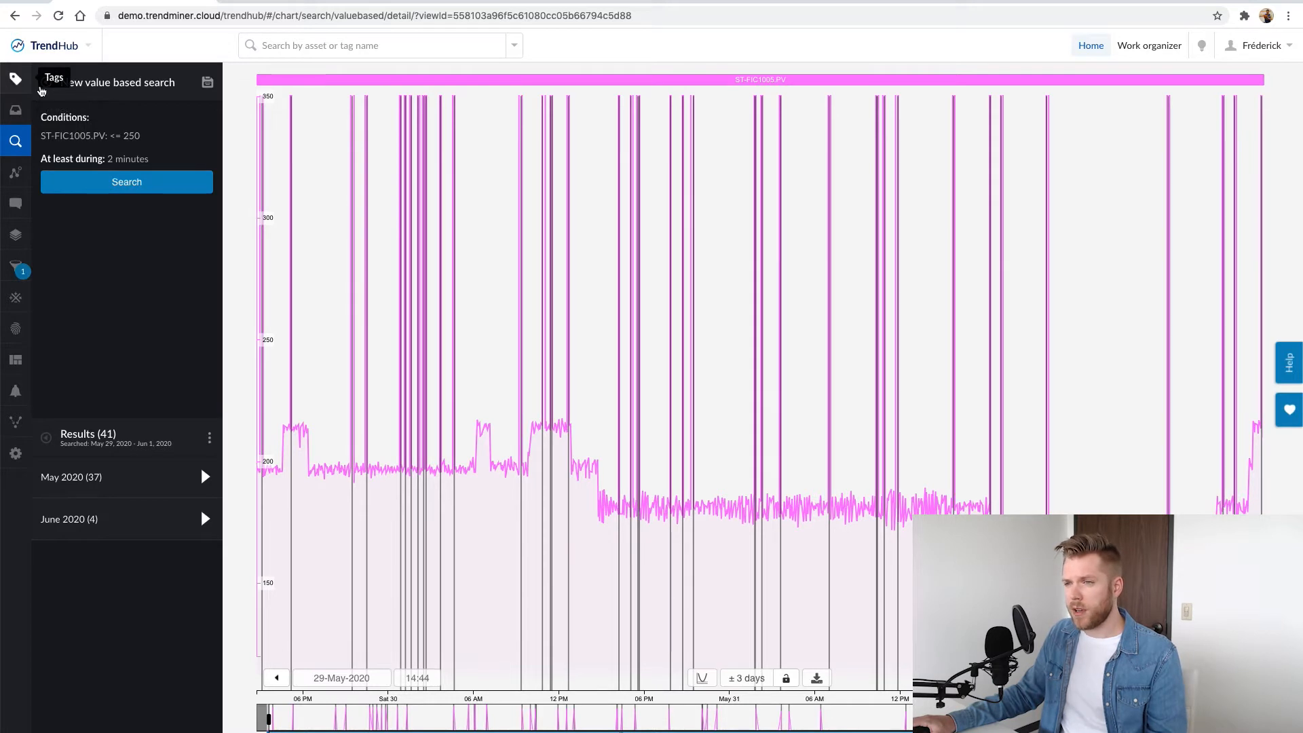
{"action": "left_click", "coordinate": [15, 80]}
{"action": "left_click", "coordinate": [201, 77]}
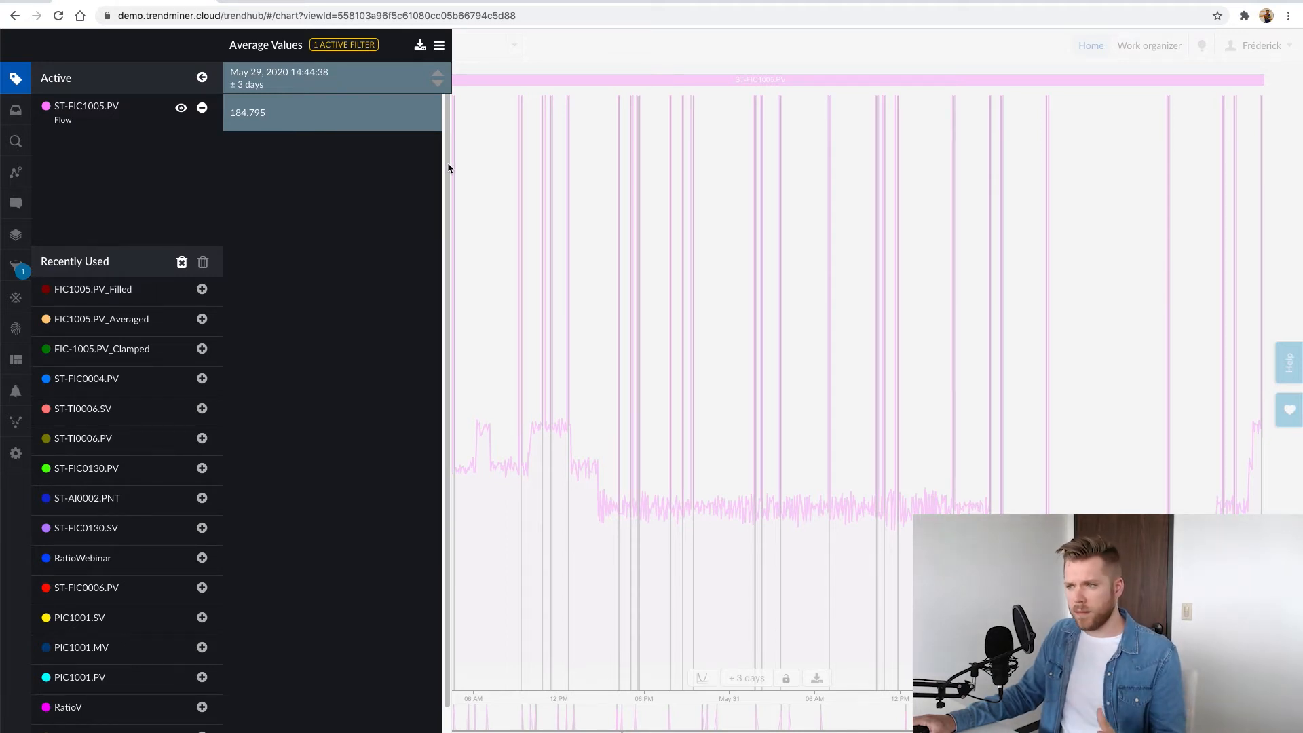
{"action": "left_click", "coordinate": [528, 180]}
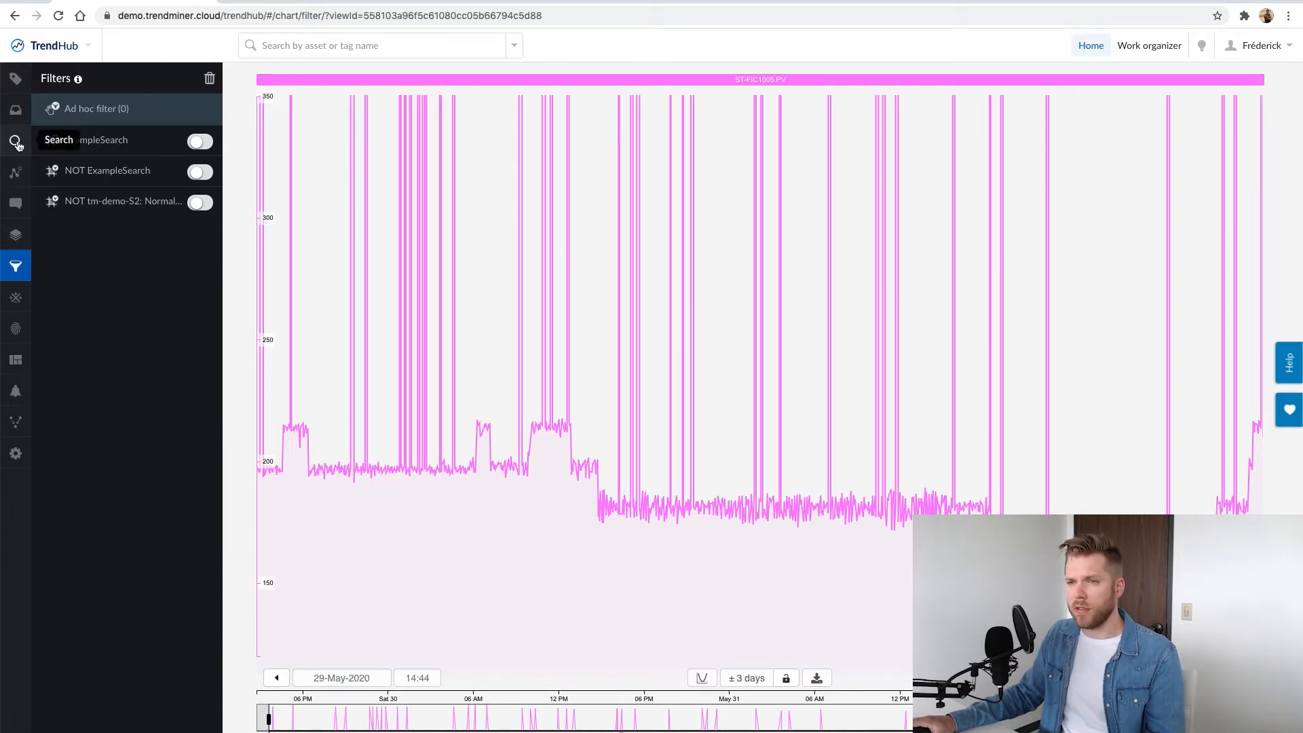
Create a new formula tag with if(A>250,250,A) and map A to ST-FIC1005.PV
{"action": "left_click", "coordinate": [16, 297]}
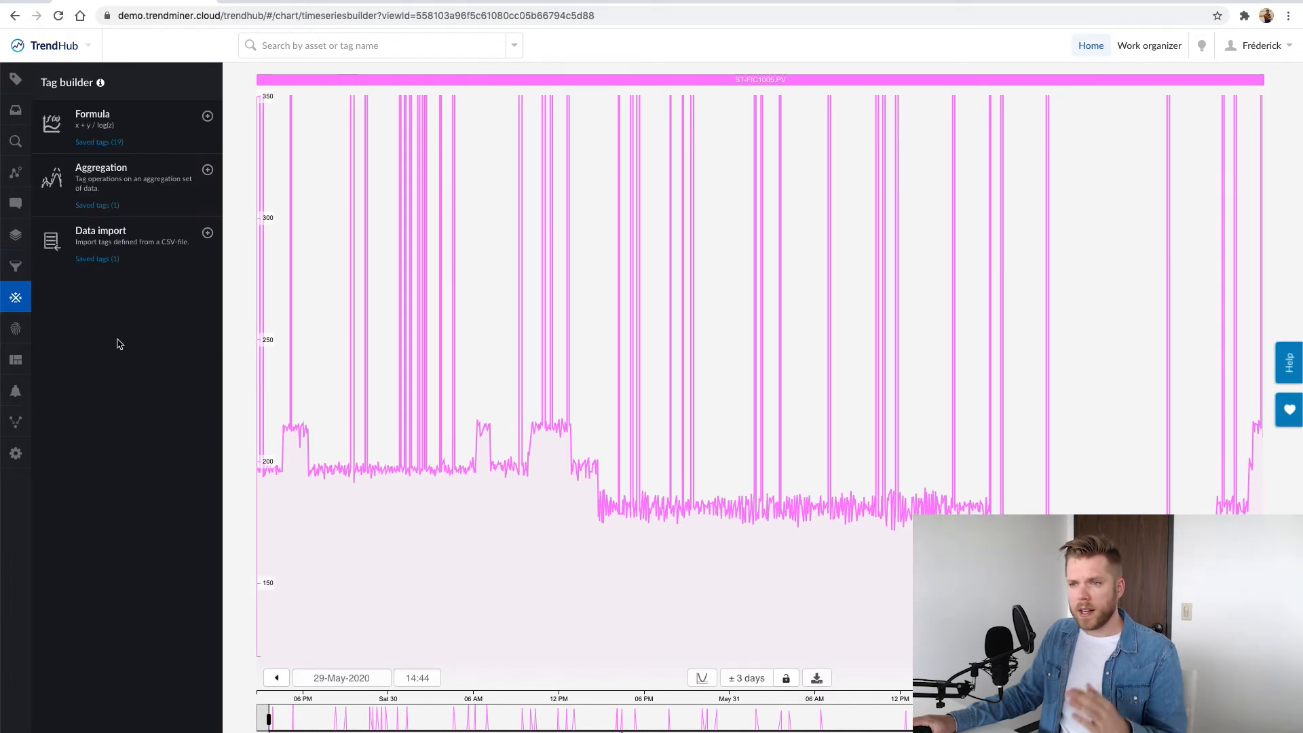
{"action": "left_click", "coordinate": [107, 123]}
{"action": "left_click", "coordinate": [146, 137]}
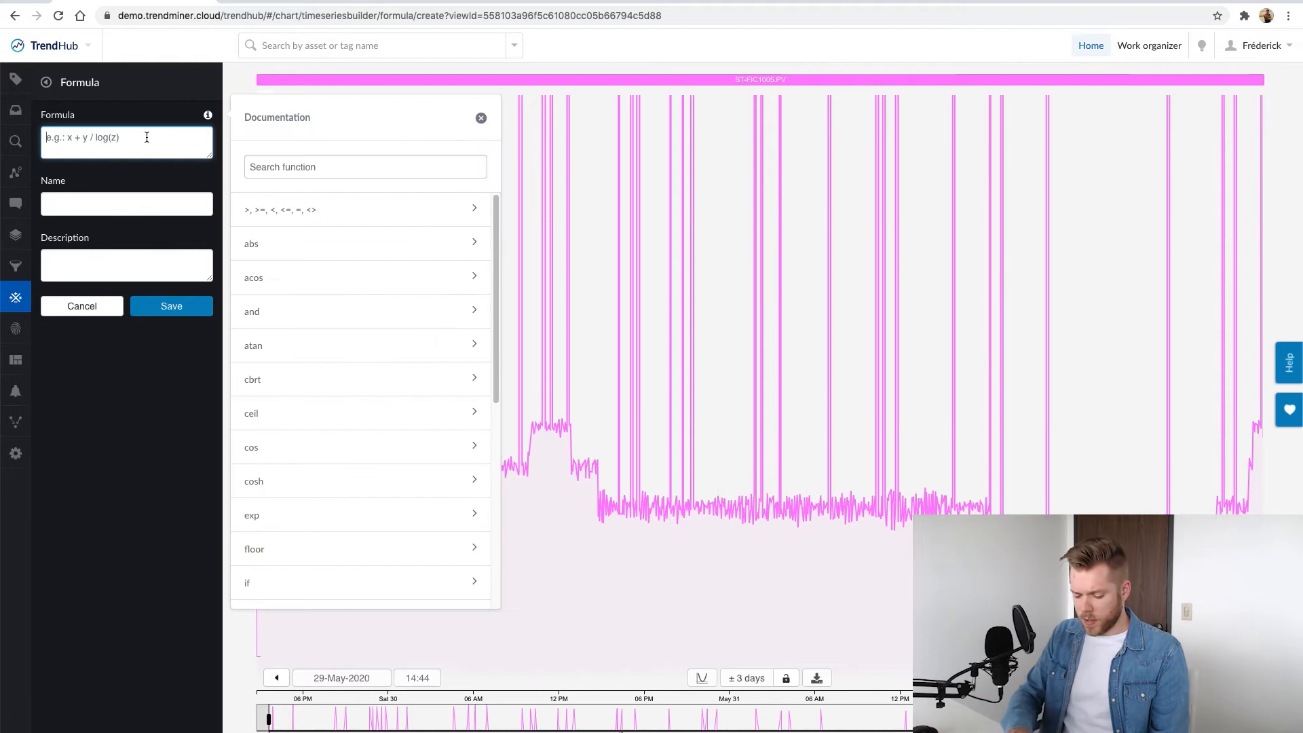
{"action": "type", "text": "if(A>250,250,A"}
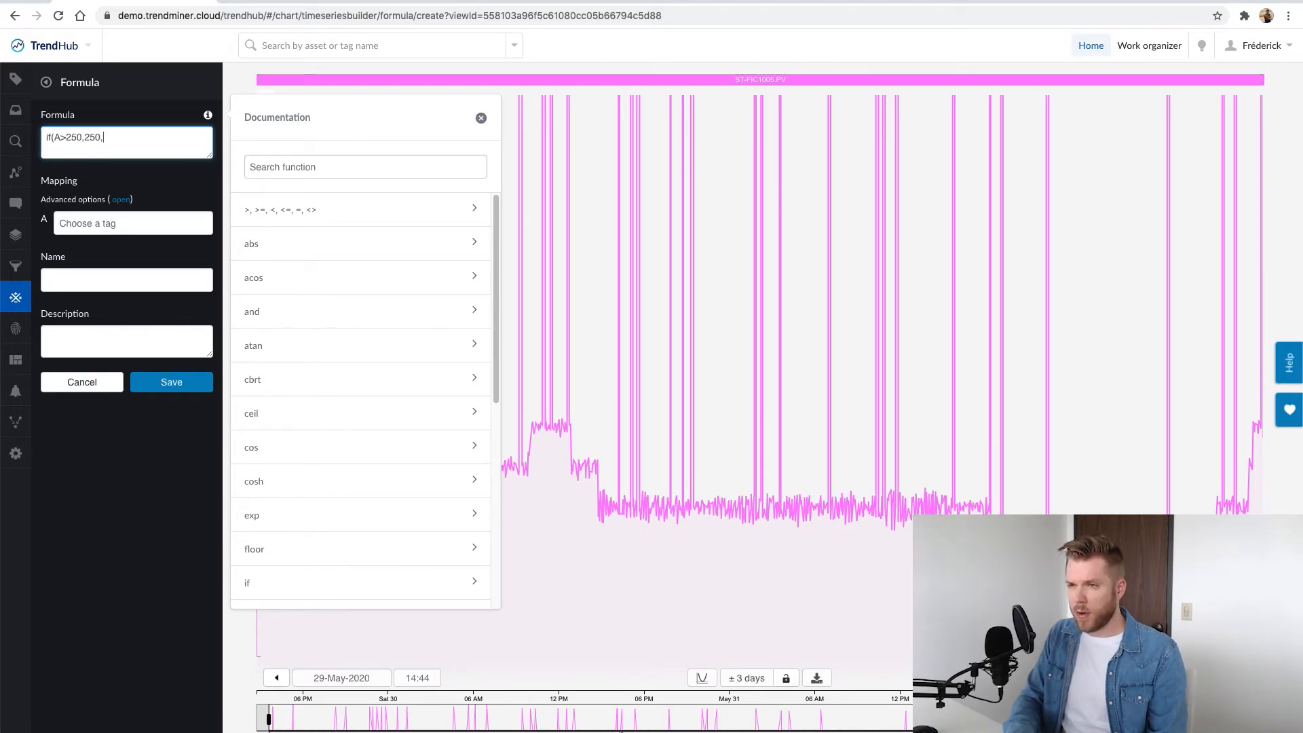
{"action": "left_click", "coordinate": [131, 223]}
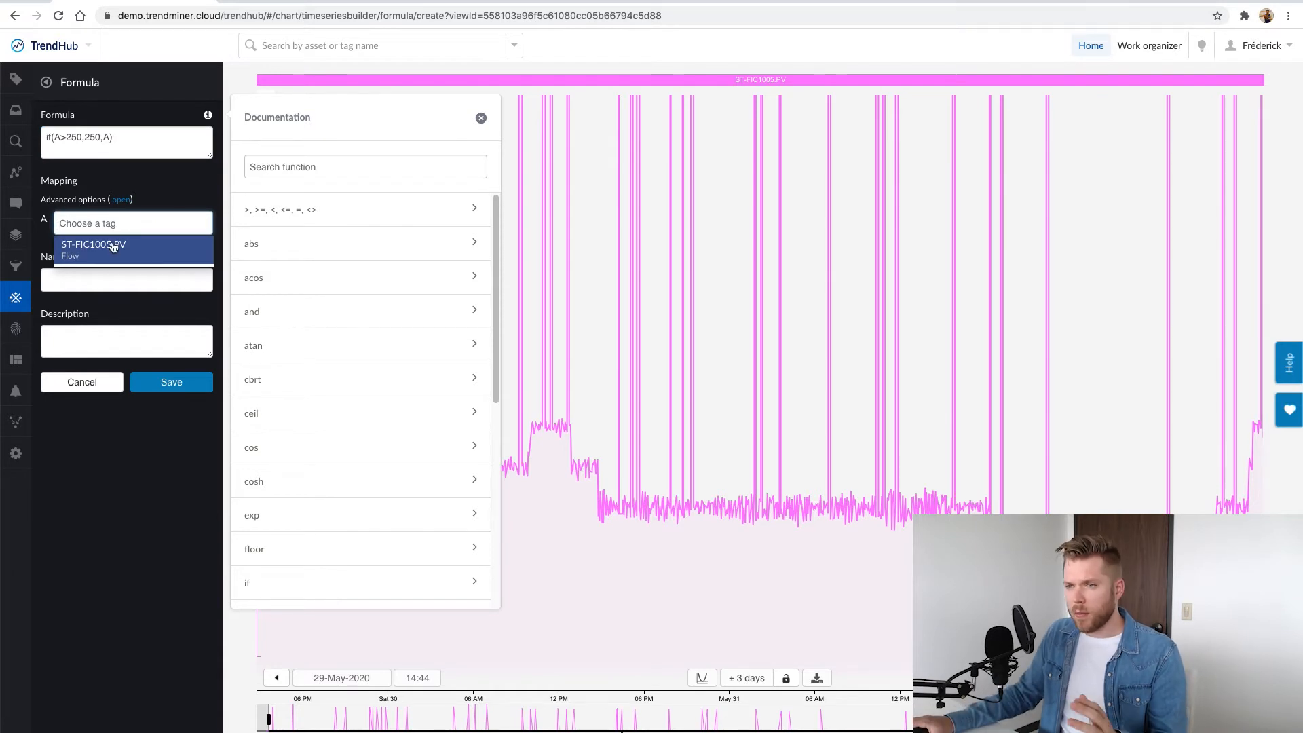
{"action": "left_click", "coordinate": [116, 249]}
Name the formula tag TT-FIC1005.PV_Clamped and save it
{"action": "left_click", "coordinate": [101, 277]}
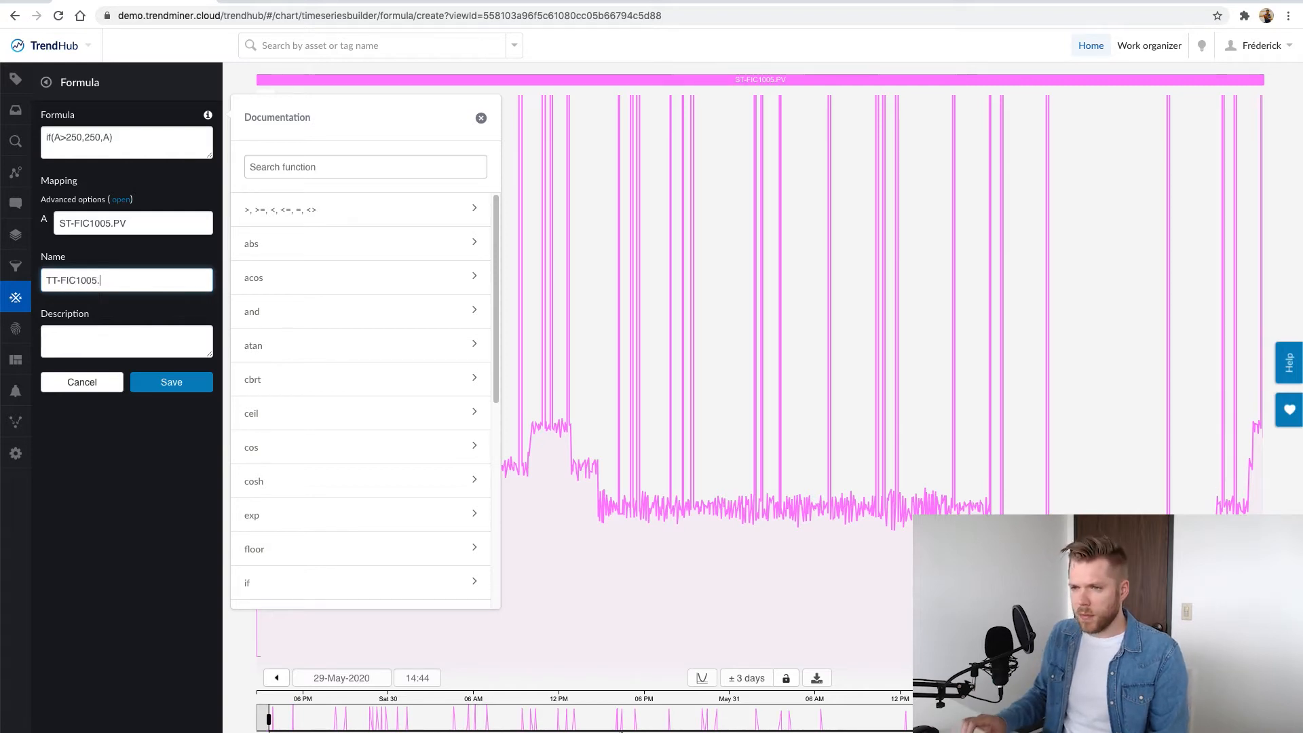
{"action": "type", "text": "TT-FIC1005.PV_Clam"}
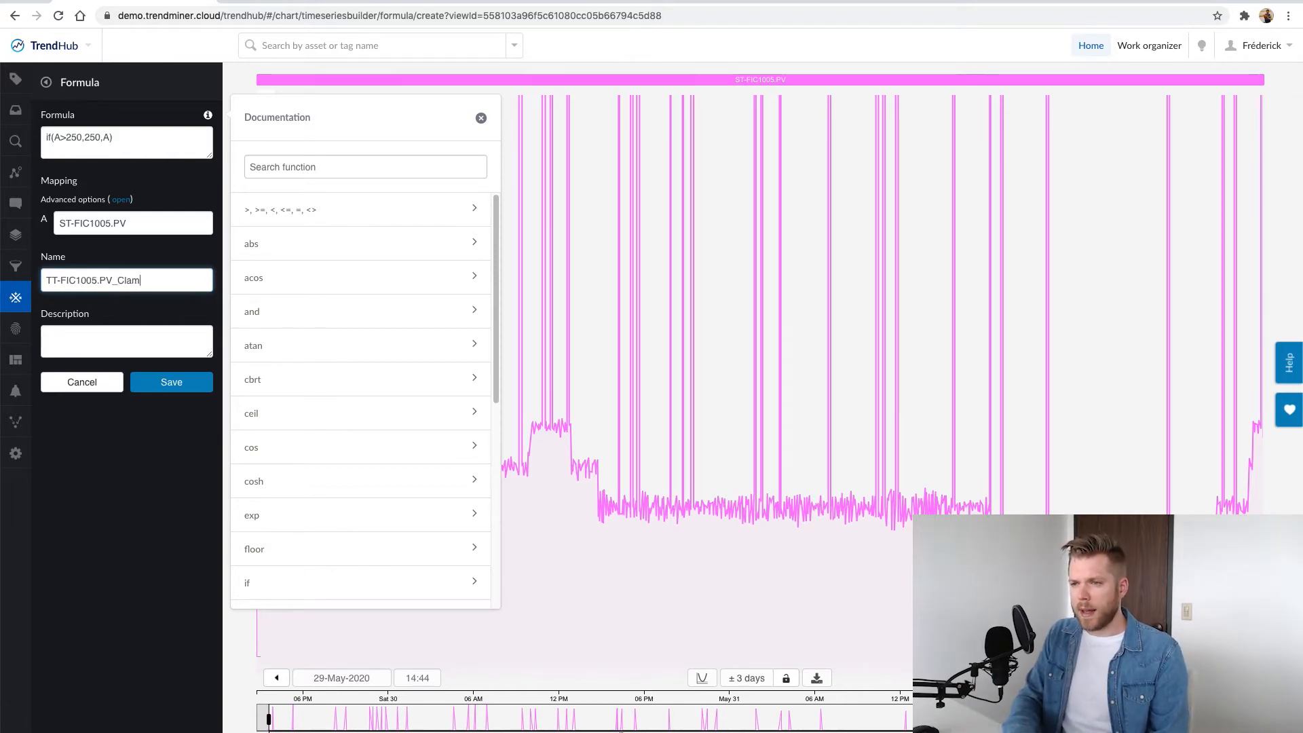
{"action": "type", "text": "ped"}
{"action": "left_click", "coordinate": [171, 381]}
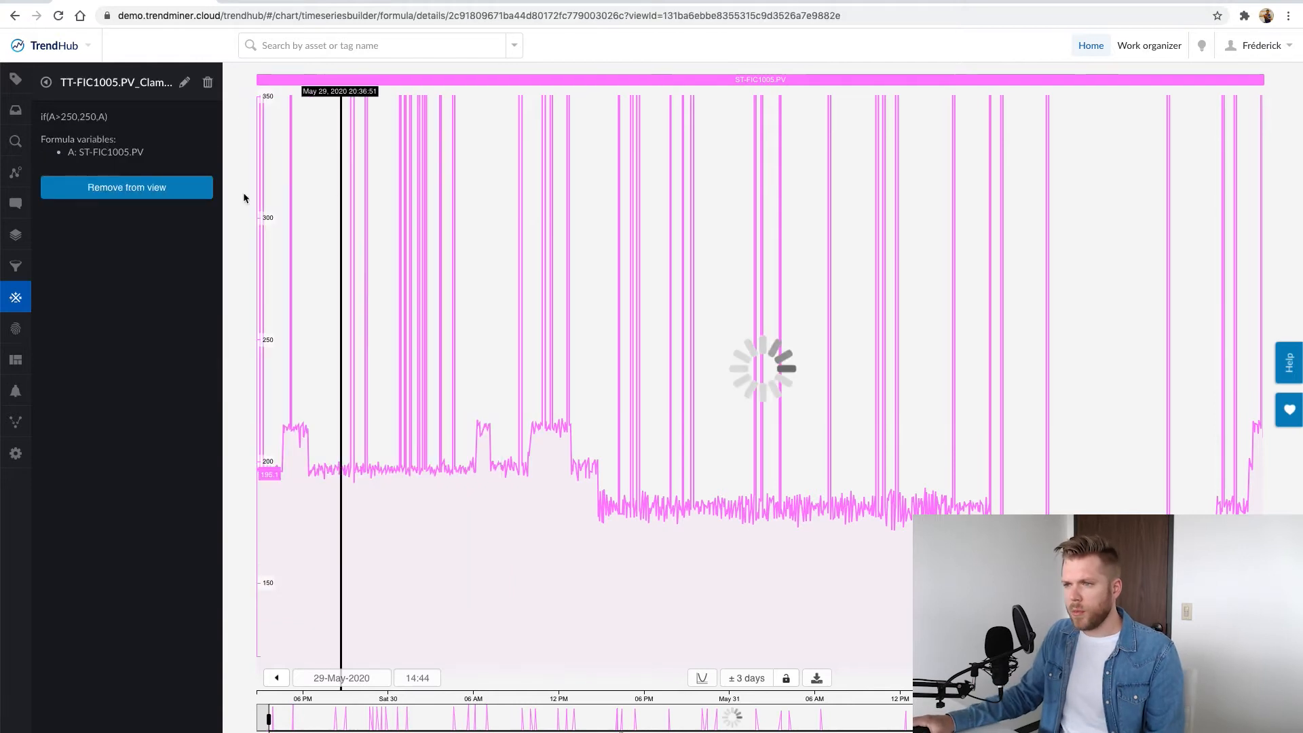
Group the clamped tag with ST-FIC1005.PV on one shared scale and view the average values of both tags
{"action": "left_click_drag", "start_coordinate": [943, 80], "coordinate": [648, 79]}
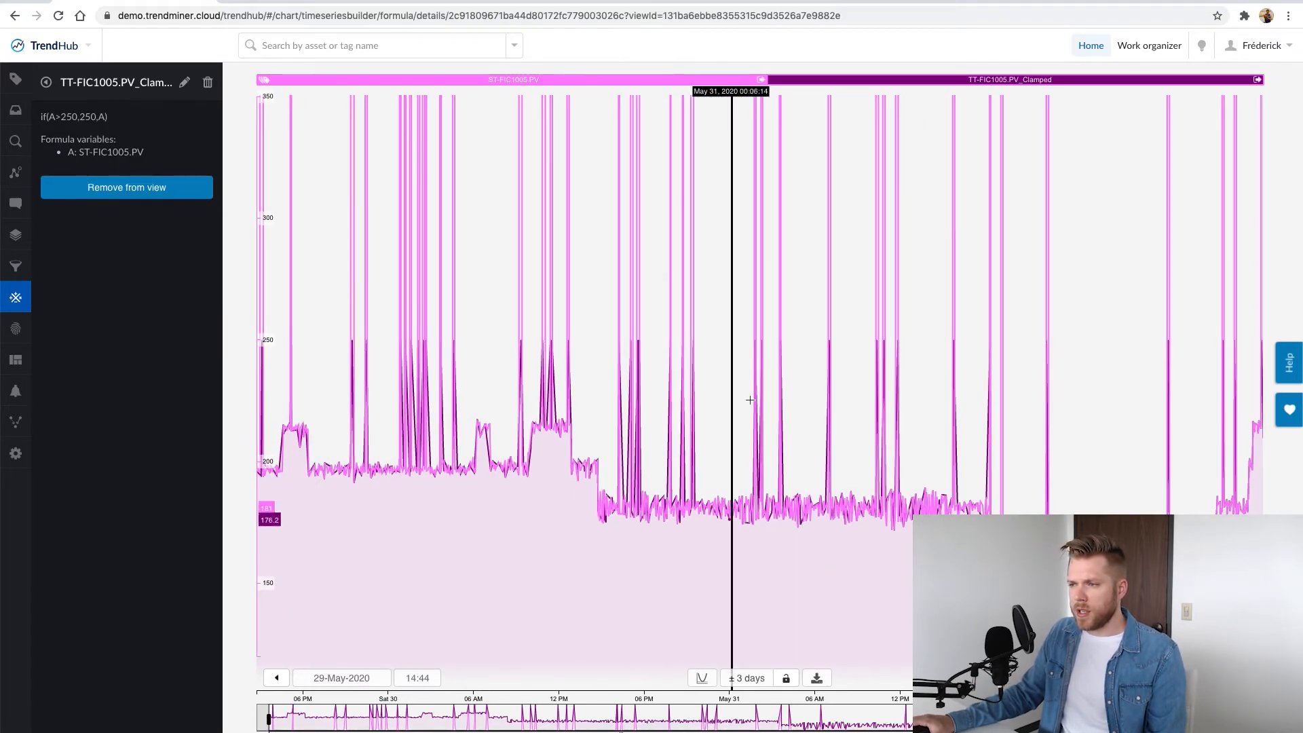
{"action": "left_click", "coordinate": [15, 79]}
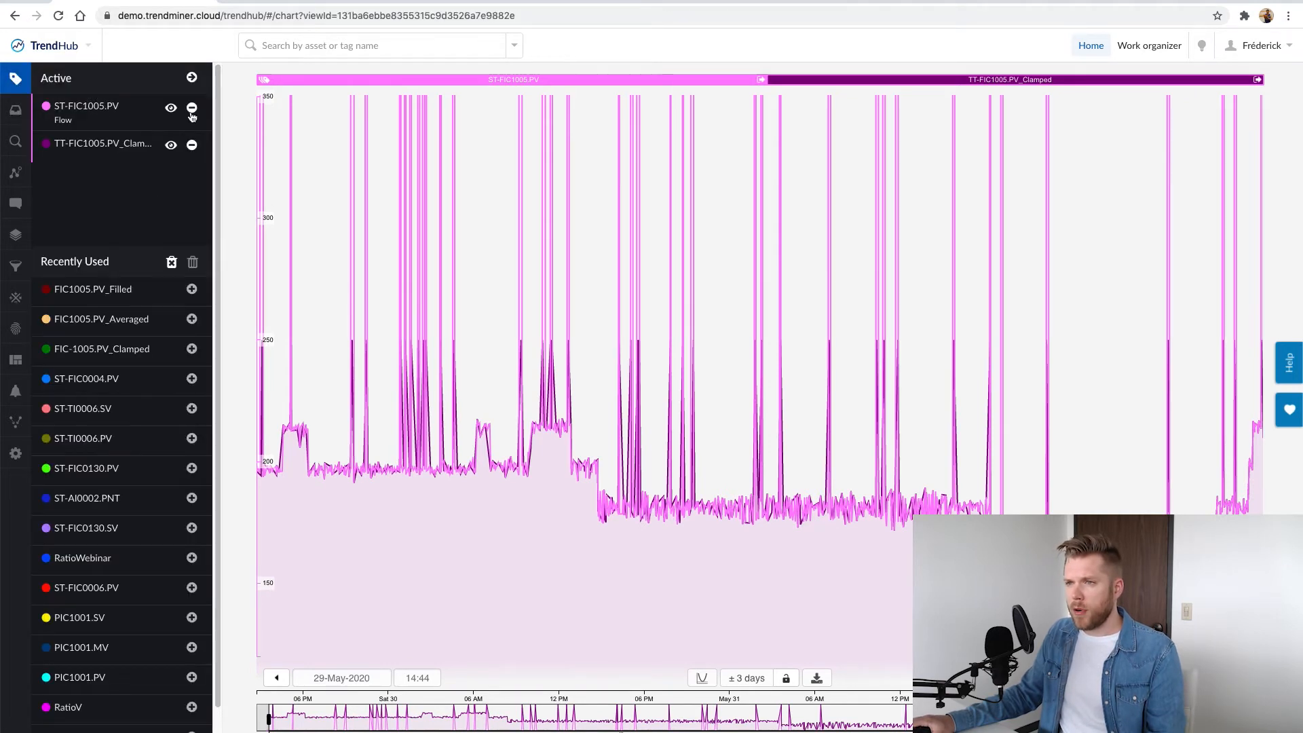
{"action": "left_click", "coordinate": [192, 79]}
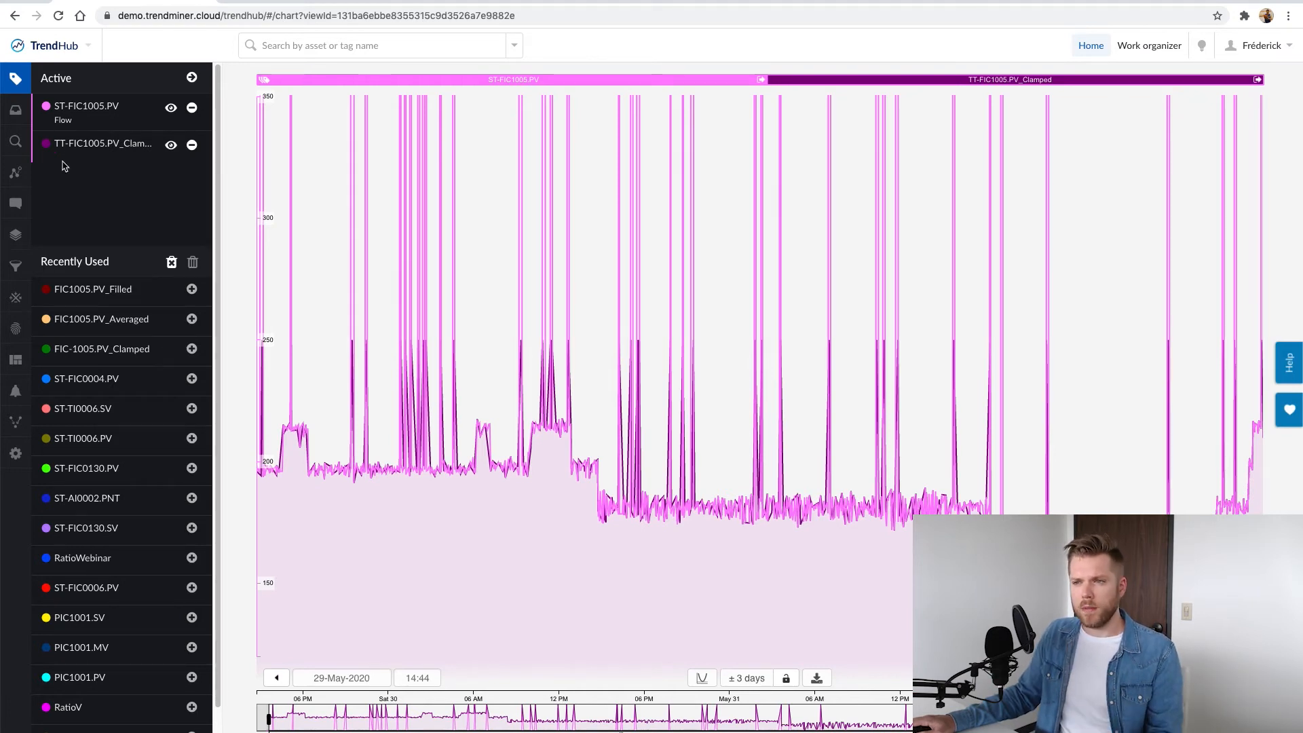
Start another formula tag and enter the formula if(A>250,B,A)
{"action": "left_click", "coordinate": [15, 298]}
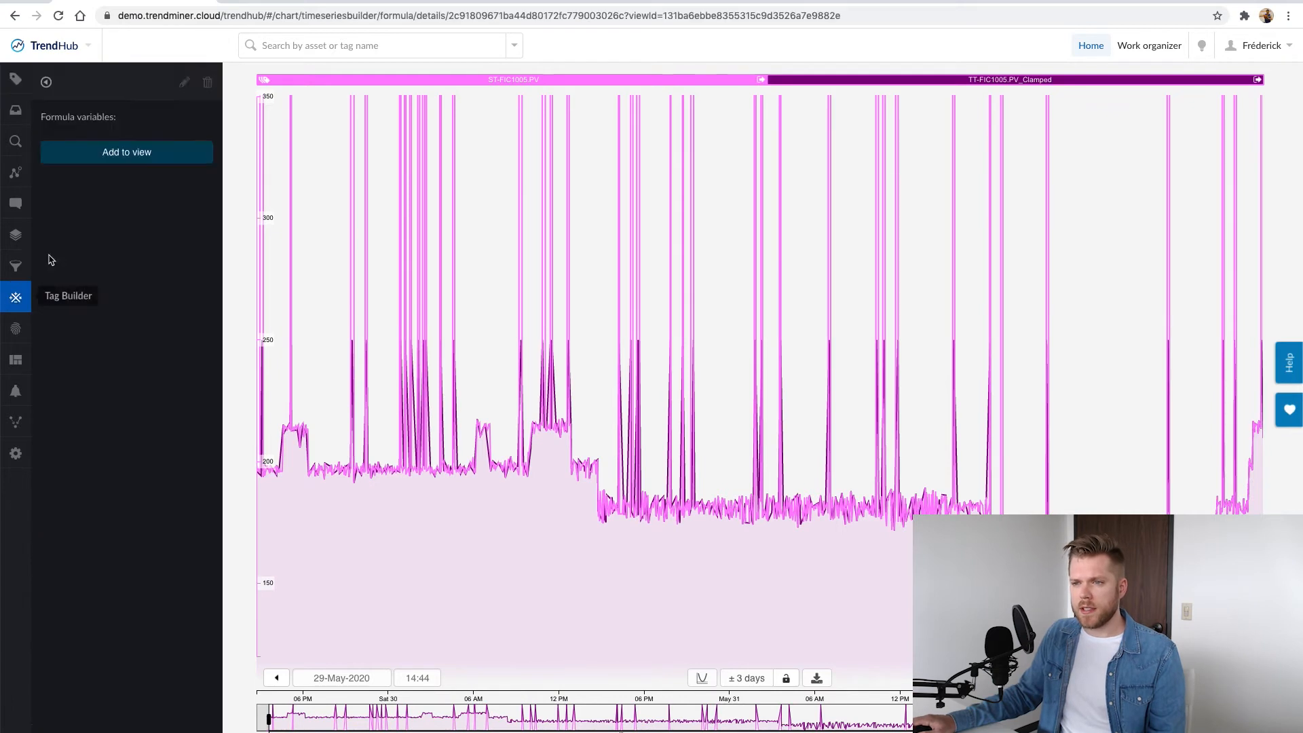
{"action": "left_click", "coordinate": [45, 82]}
{"action": "left_click", "coordinate": [98, 117]}
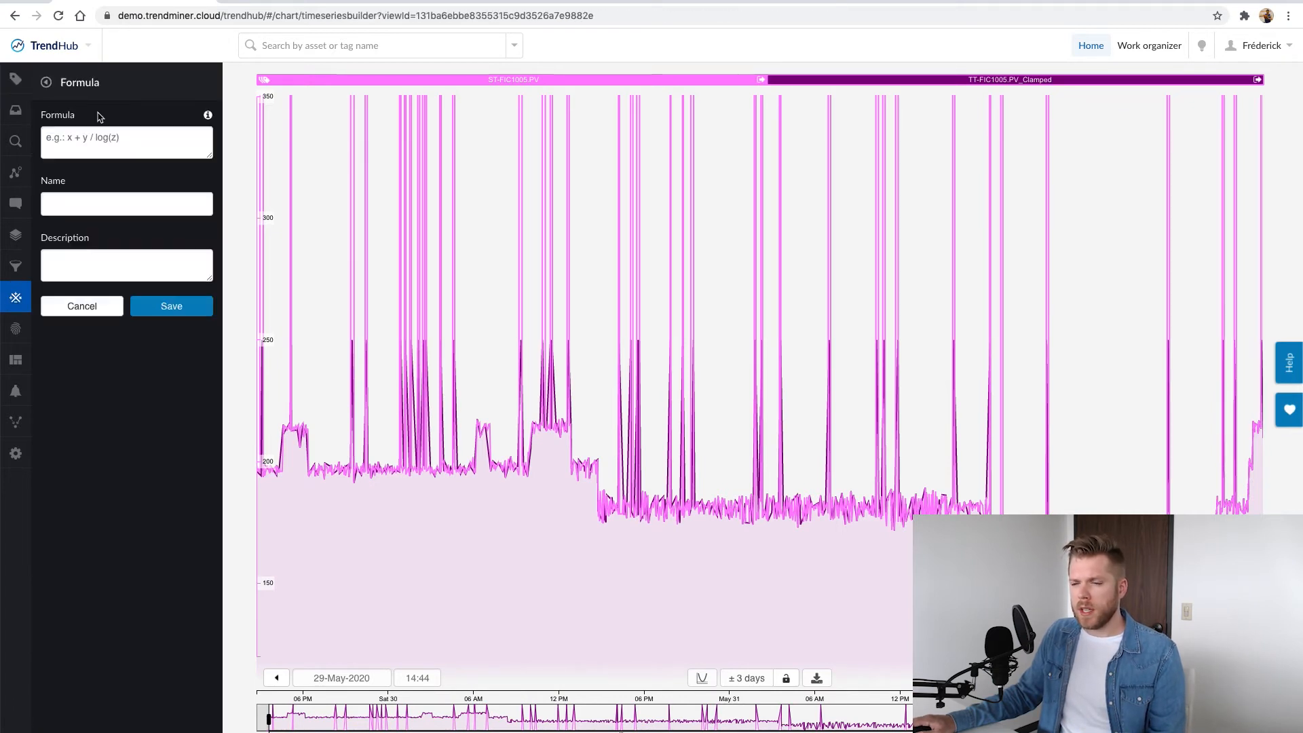
{"action": "left_click", "coordinate": [116, 138]}
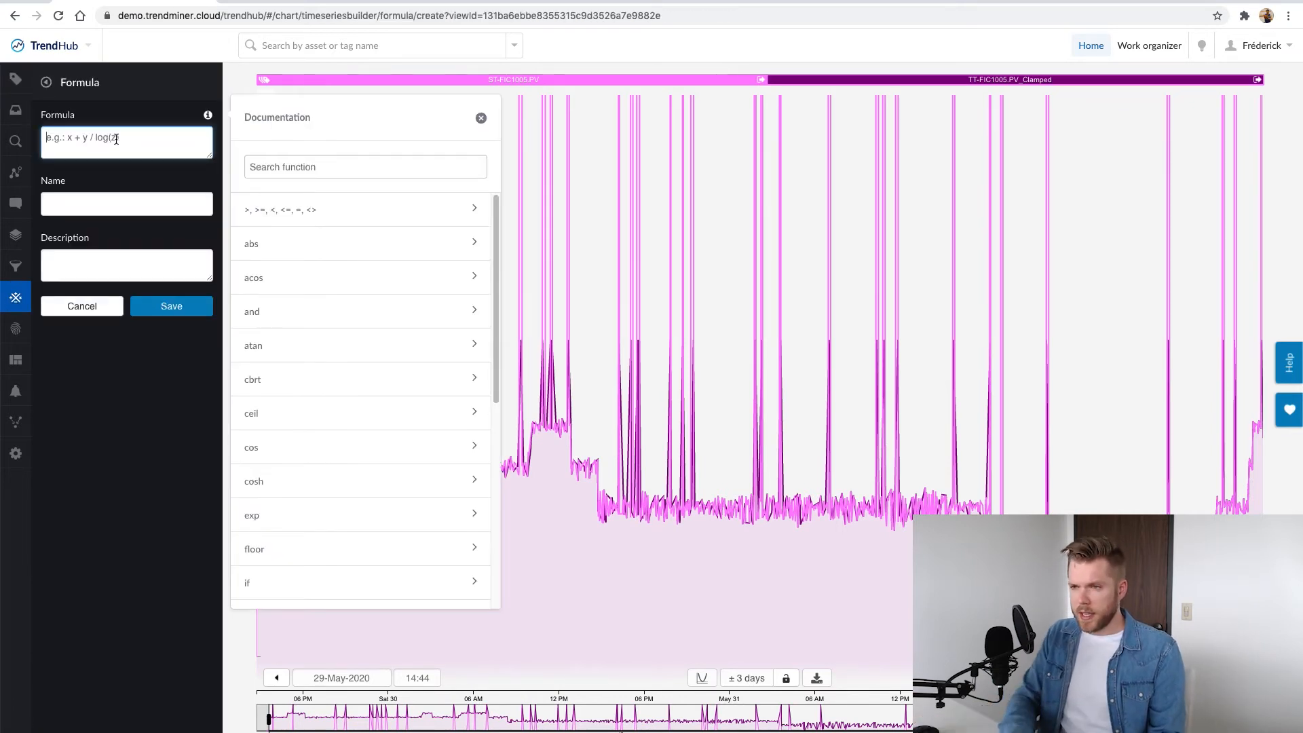
{"action": "type", "text": "if("}
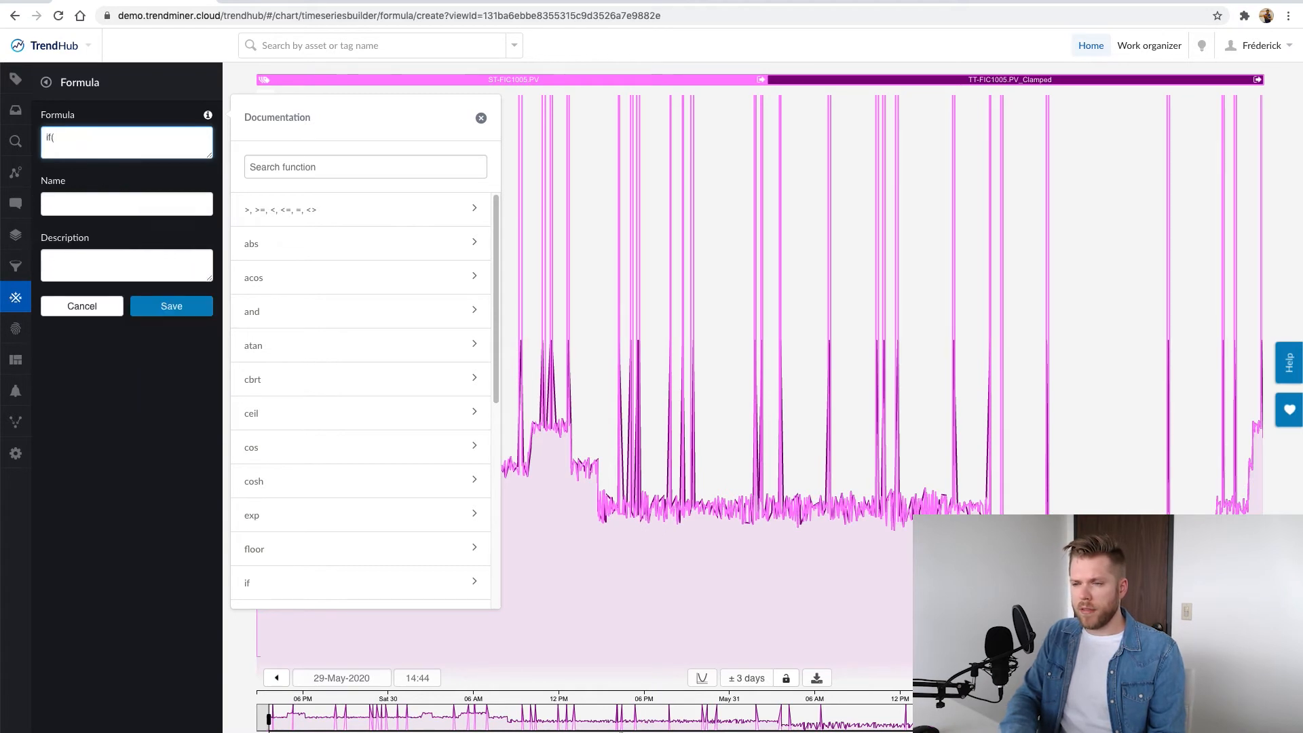
{"action": "type", "text": "A>25"}
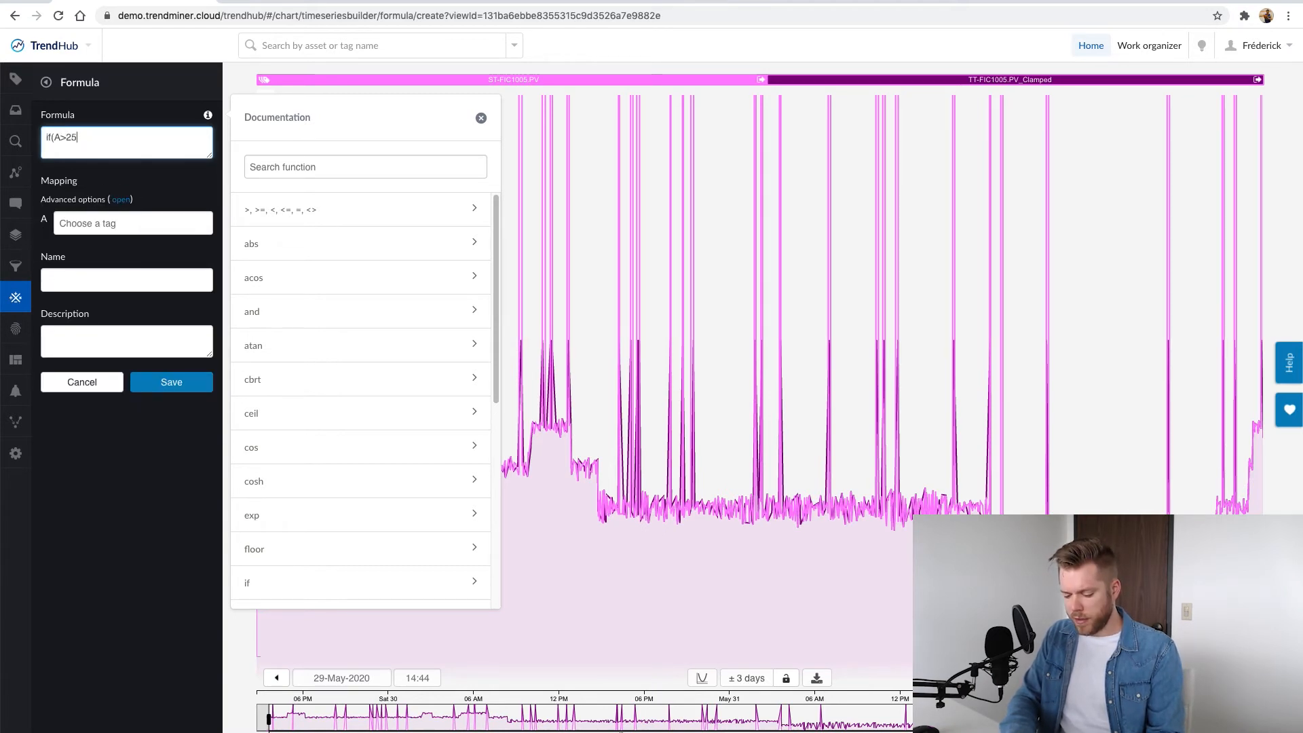
{"action": "type", "text": "0,B"}
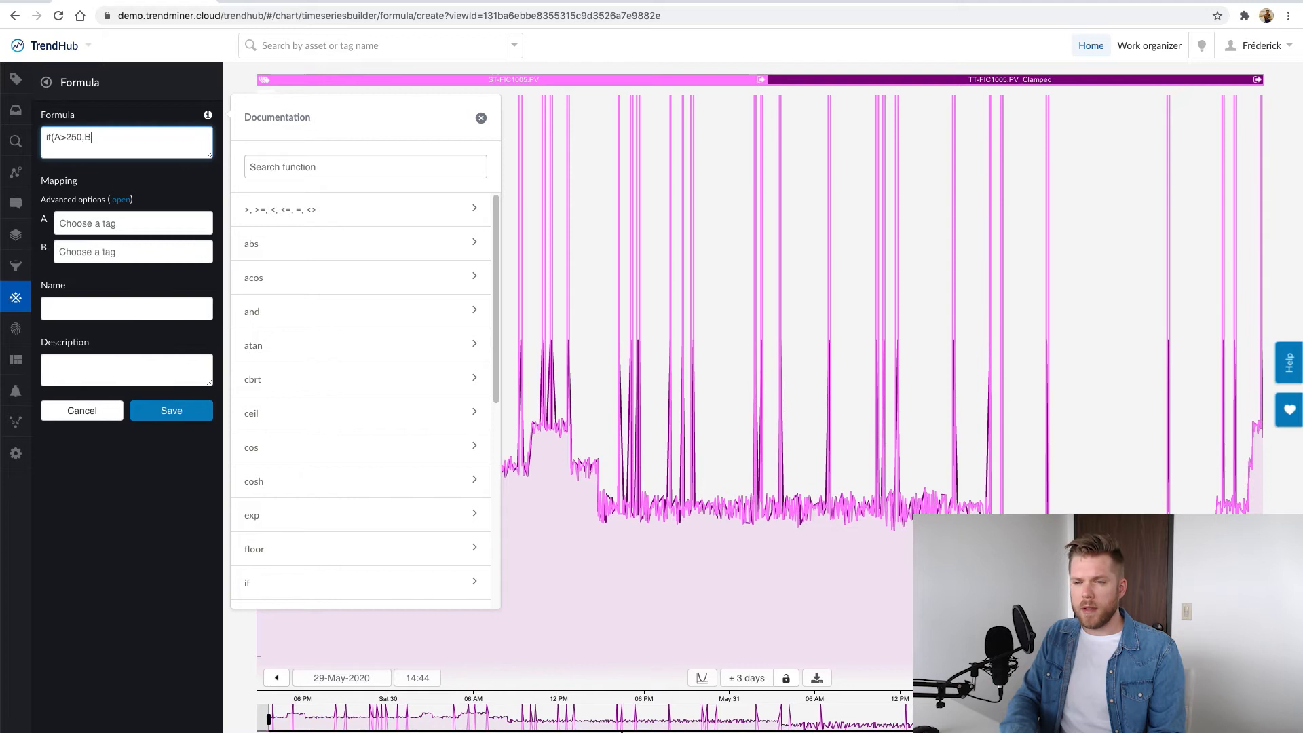
{"action": "type", "text": ",A)"}
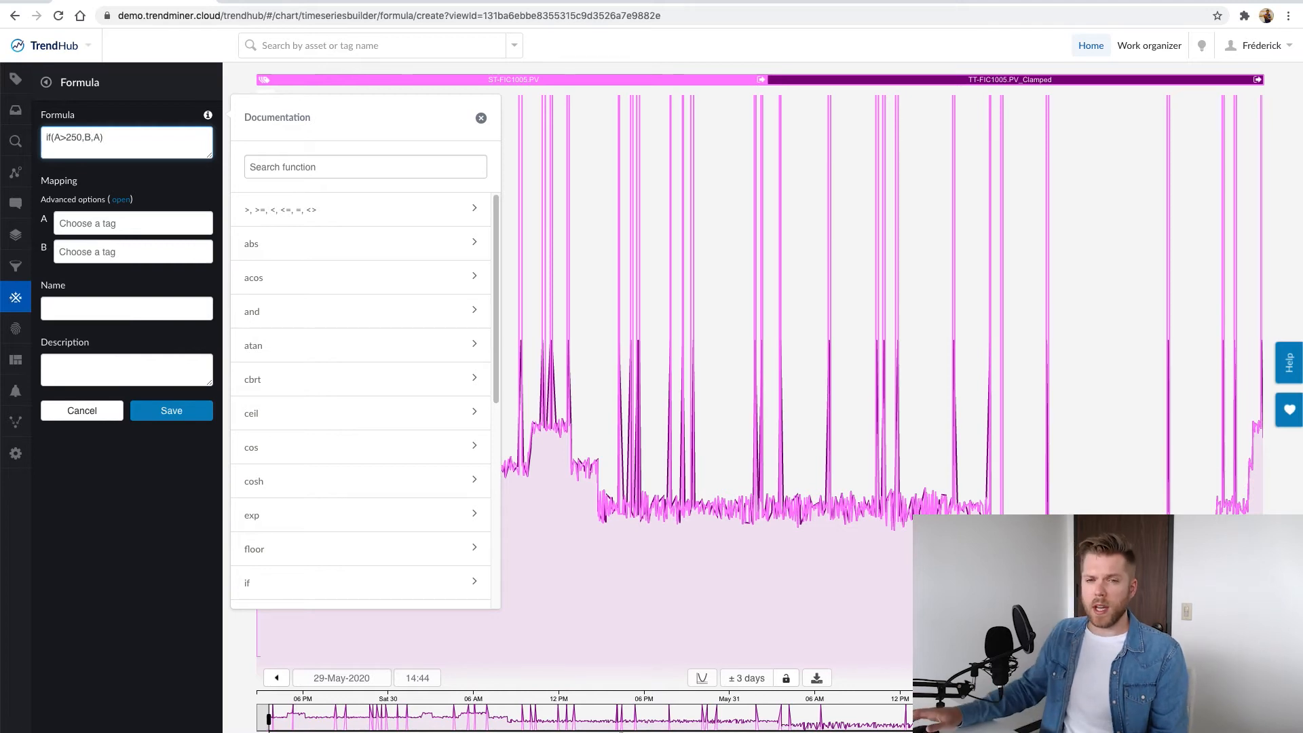
Map both variables A and B of the formula to ST-FIC1005.PV
{"action": "left_click", "coordinate": [135, 226]}
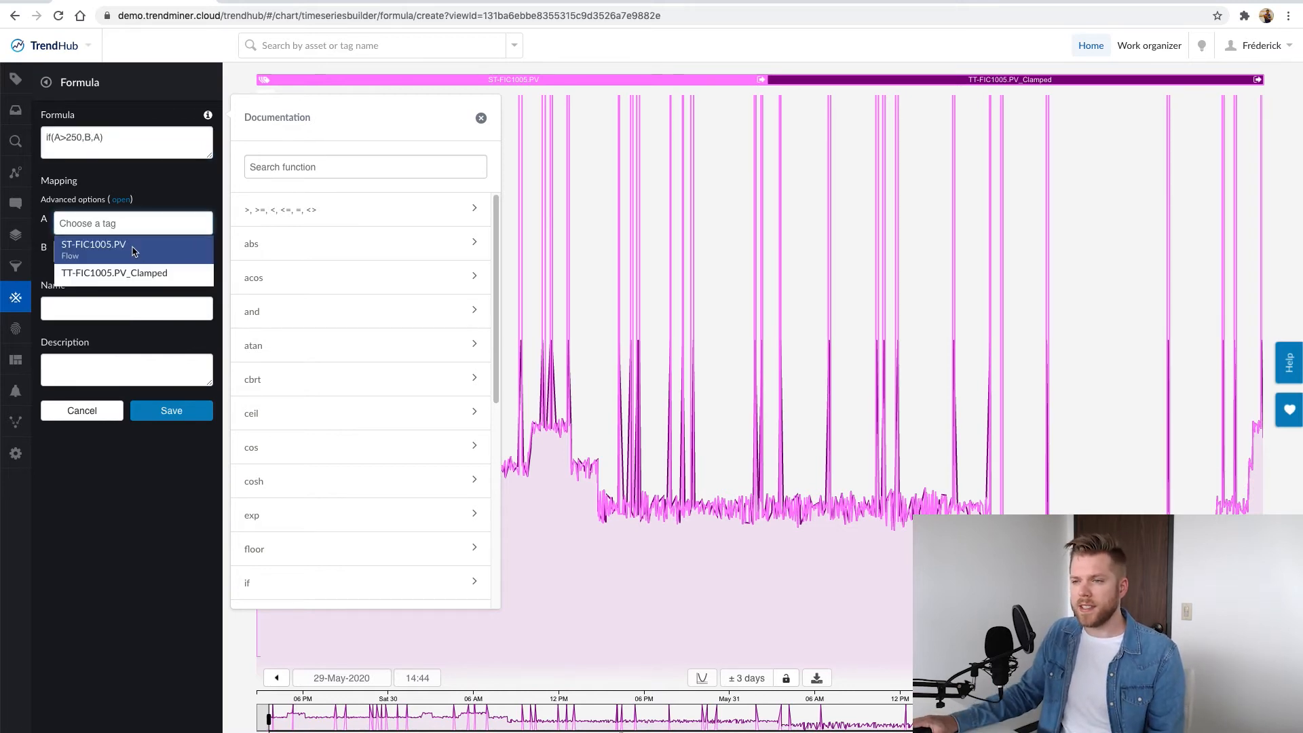
{"action": "left_click", "coordinate": [134, 250]}
{"action": "left_click", "coordinate": [114, 255]}
{"action": "left_click", "coordinate": [113, 280]}
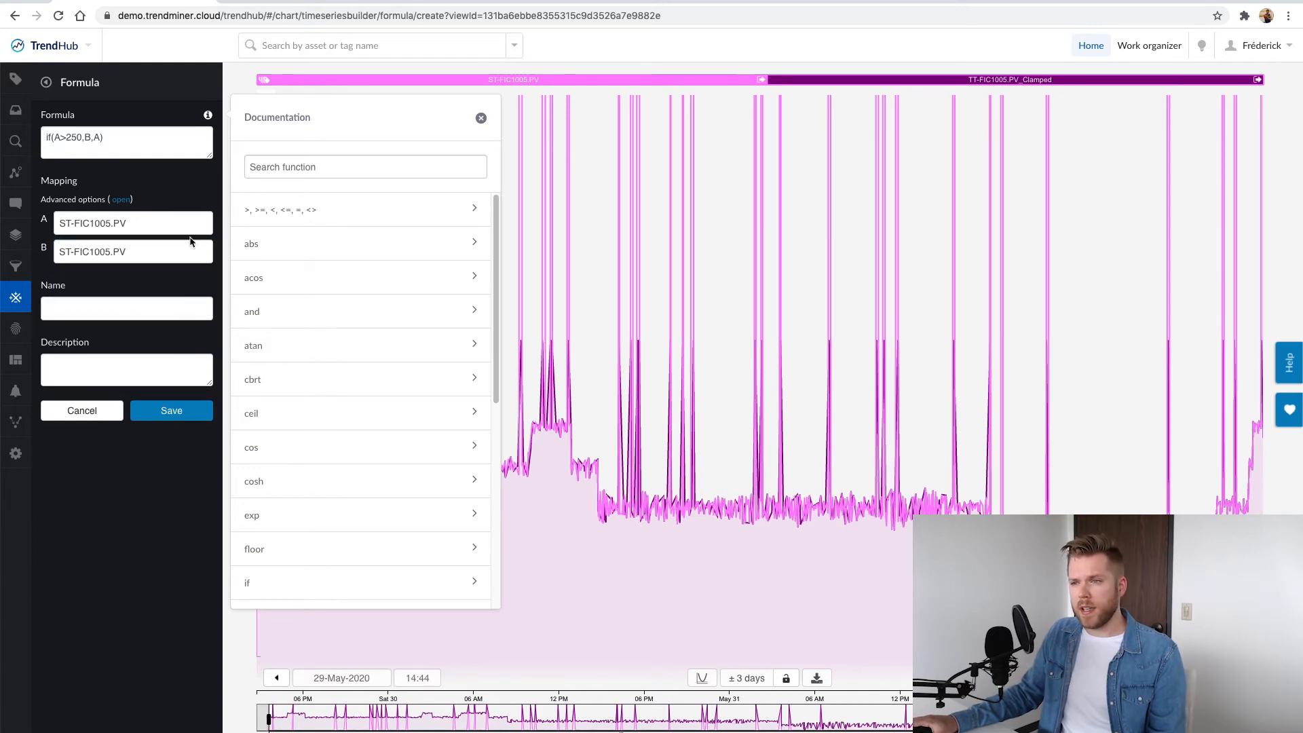
Shift variable B by 1m and save the formula tag as TT_FIC1005.PV_Shifted
{"action": "left_click", "coordinate": [120, 205]}
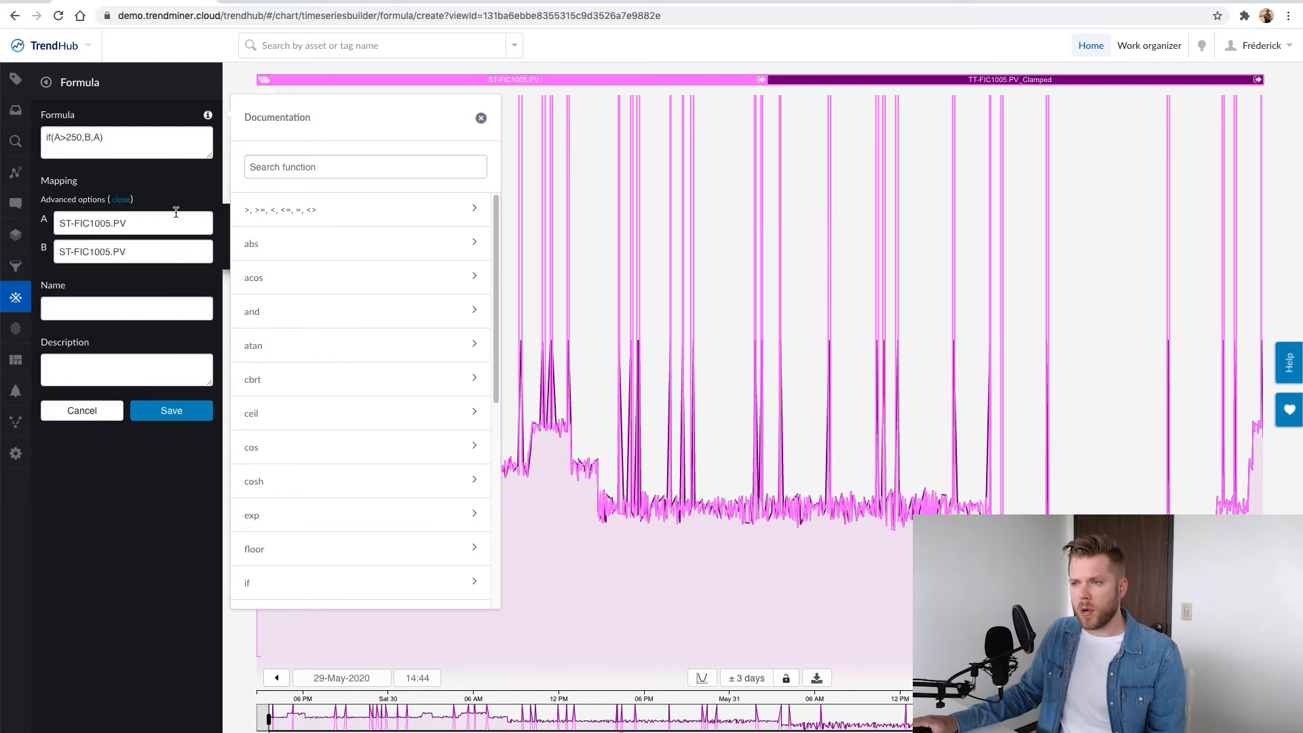
{"action": "left_click", "coordinate": [481, 119]}
{"action": "left_click", "coordinate": [401, 245]}
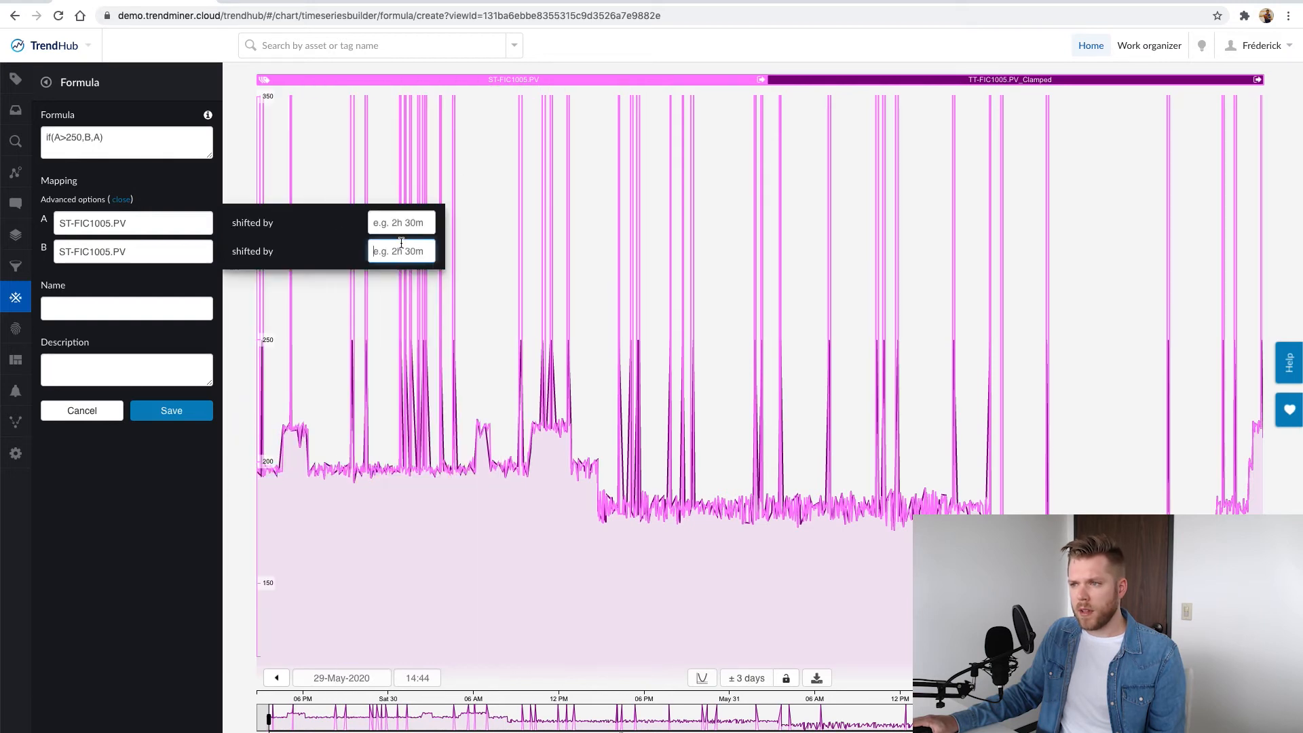
{"action": "type", "text": "1m"}
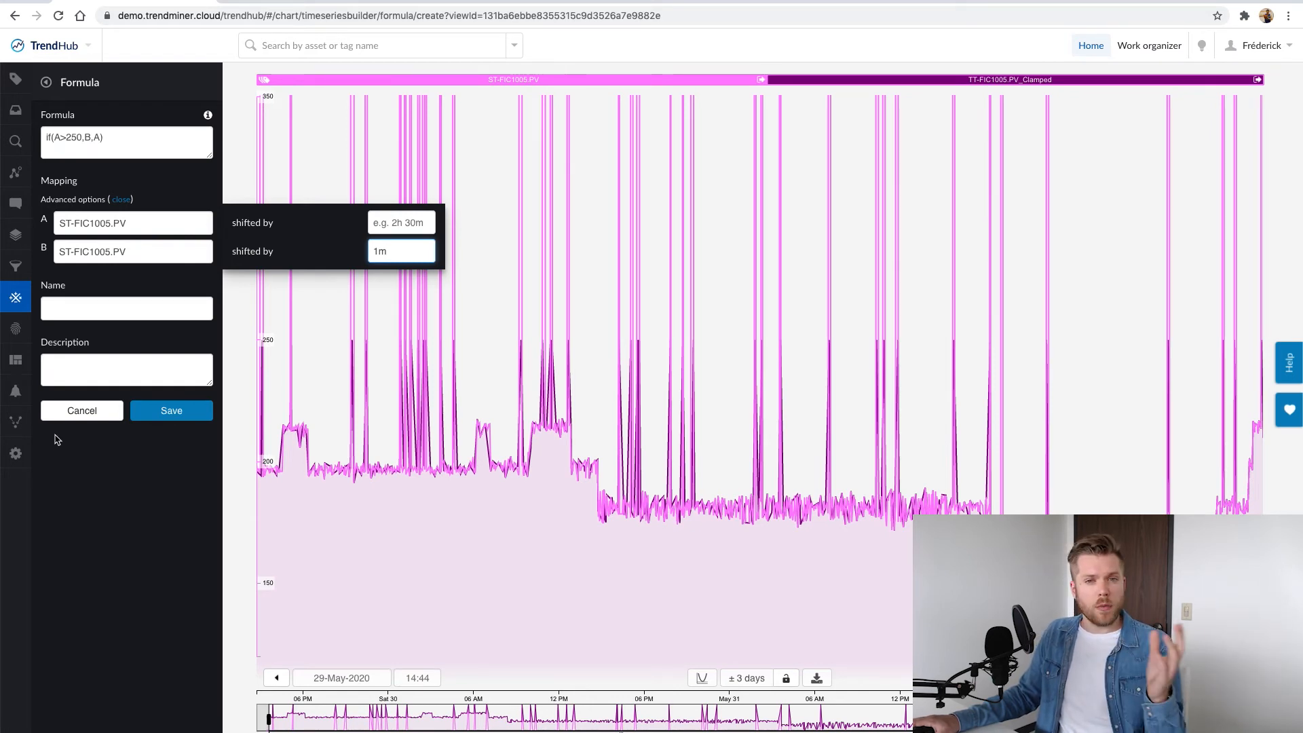
{"action": "left_click", "coordinate": [124, 309]}
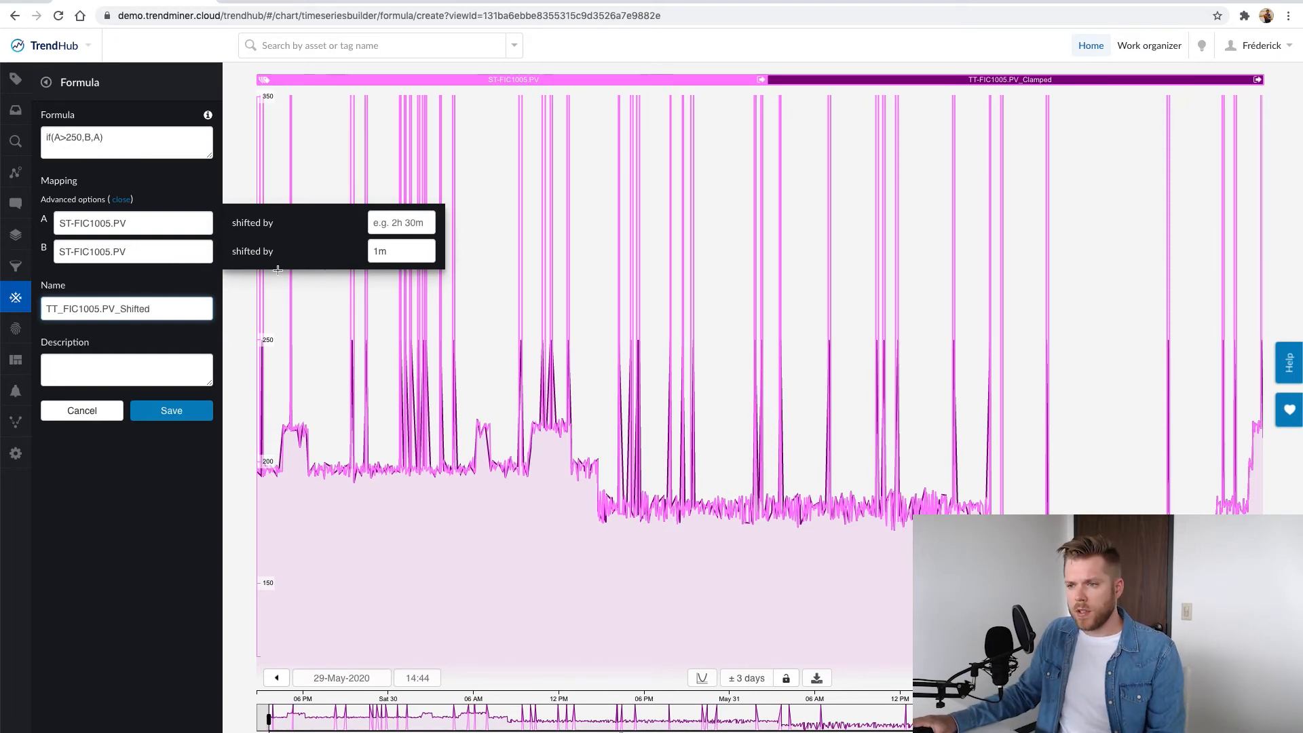
{"action": "left_click", "coordinate": [194, 402]}
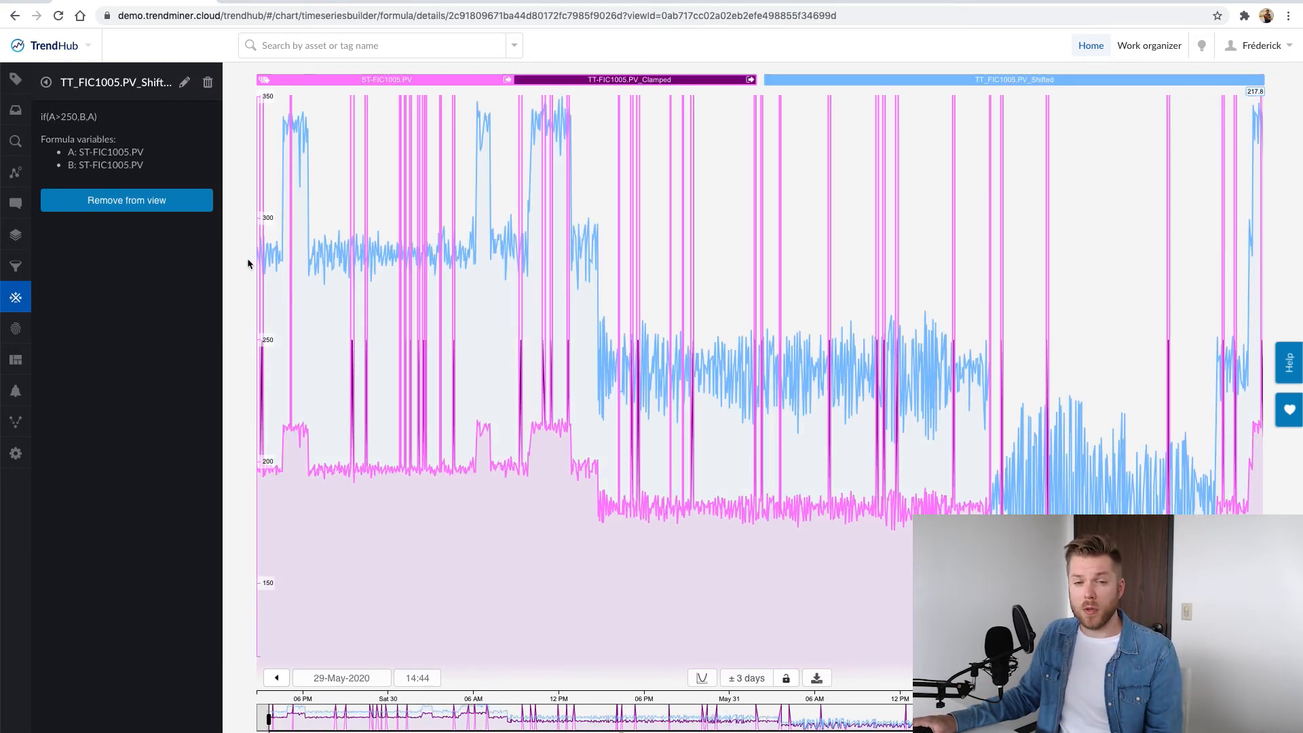
Group the shifted tag with the other two on one shared scale and hide ST-FIC1005.PV from the chart
{"action": "left_click_drag", "start_coordinate": [933, 84], "coordinate": [516, 78]}
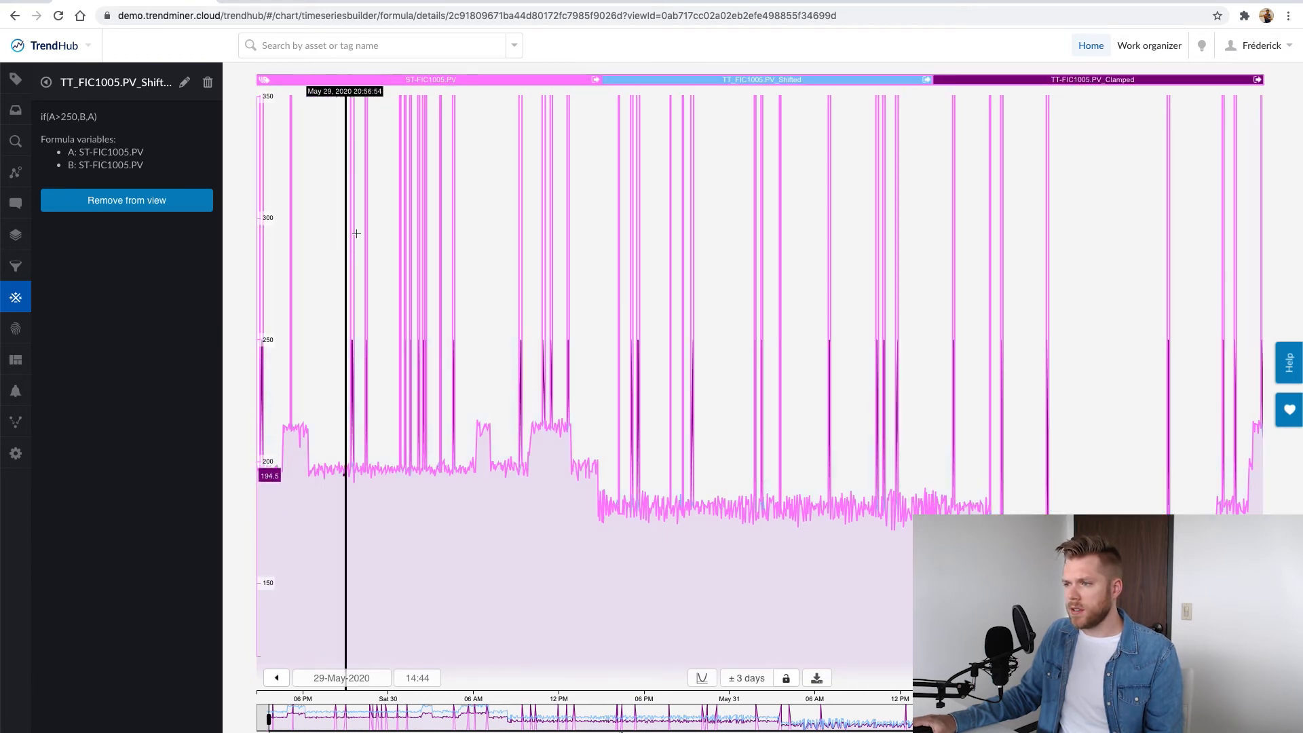
{"action": "left_click", "coordinate": [15, 79]}
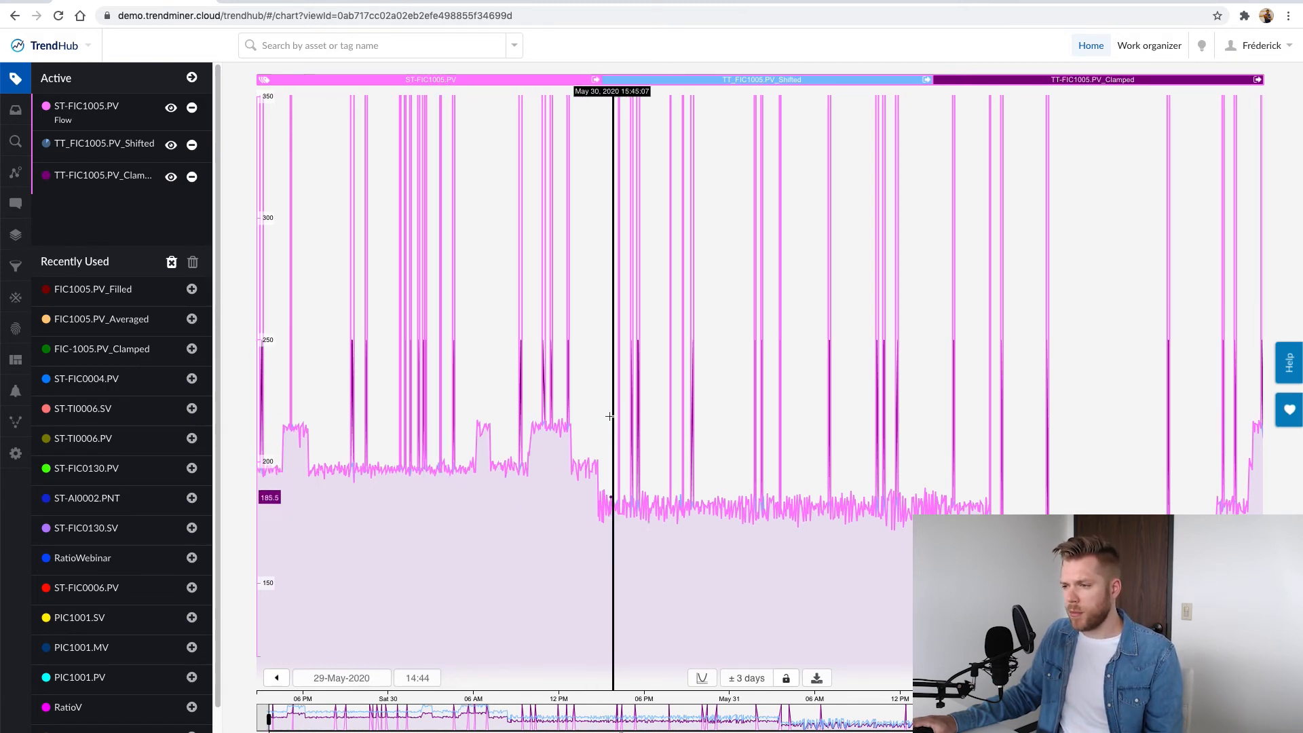
{"action": "left_click", "coordinate": [172, 114]}
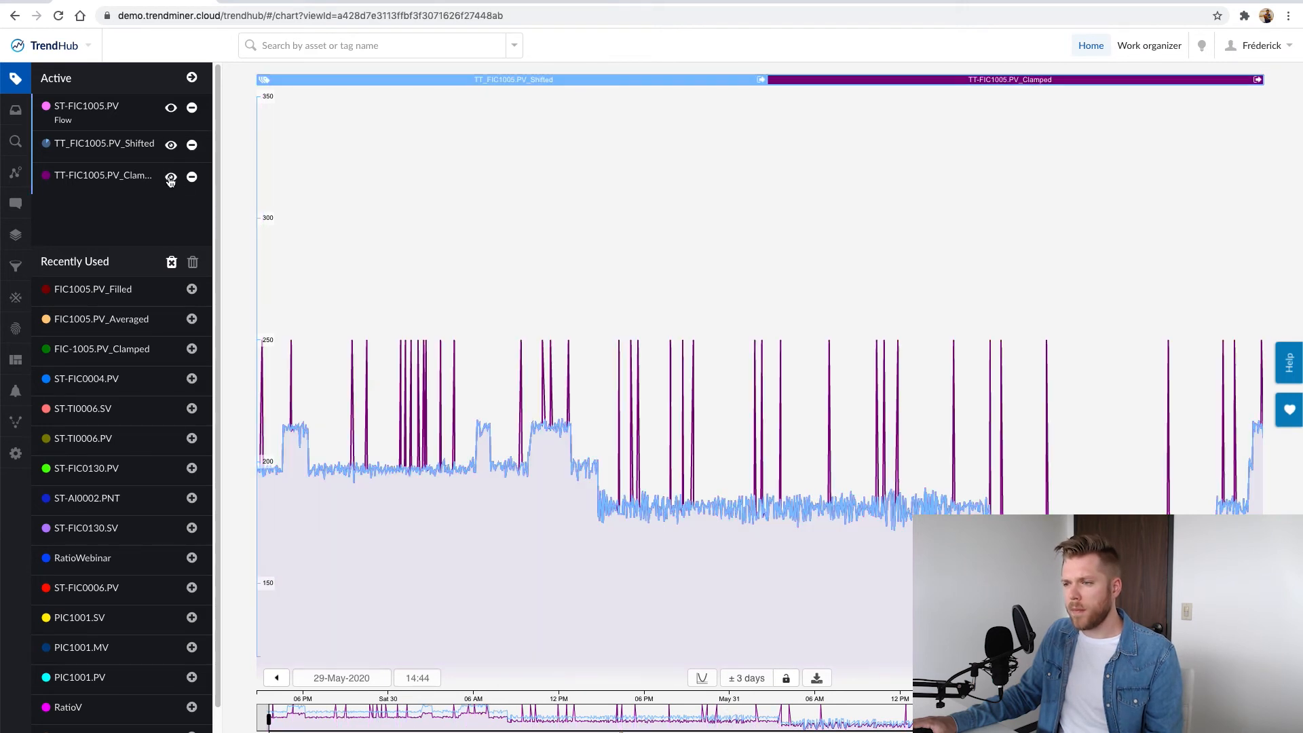
Hide the clamped tag from the chart and show the original ST-FIC1005.PV alongside the shifted tag
{"action": "left_click", "coordinate": [170, 178]}
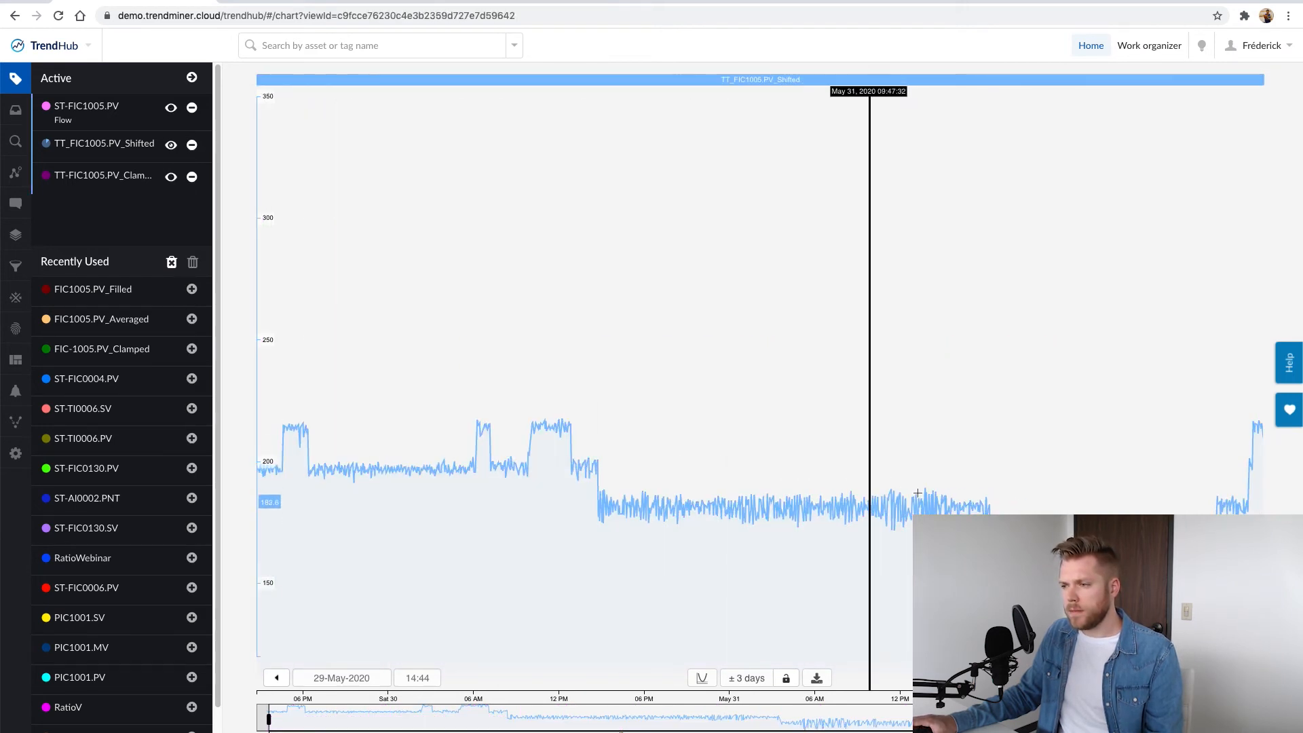
{"action": "left_click", "coordinate": [171, 112]}
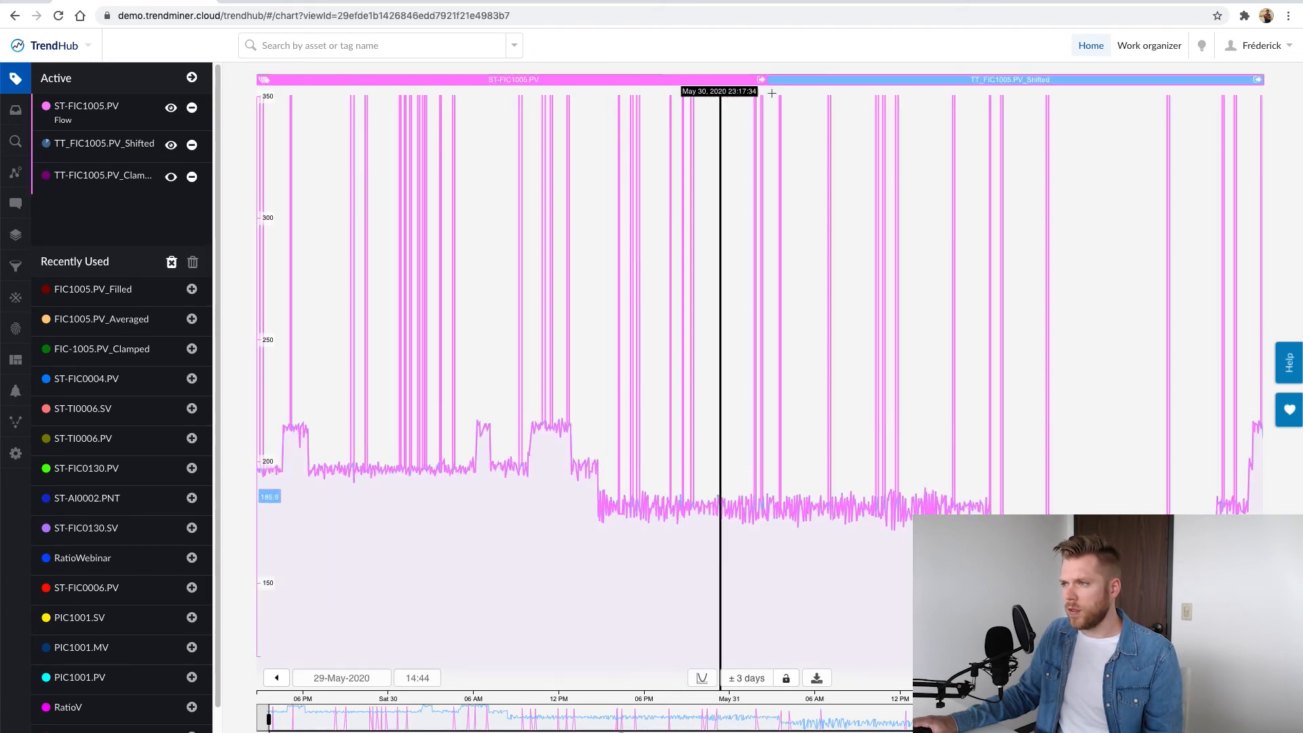
Switch the chart to the stacked view and ungroup ST-FIC1005.PV so it and the shifted tag plot in separate lanes
{"action": "left_click", "coordinate": [703, 676]}
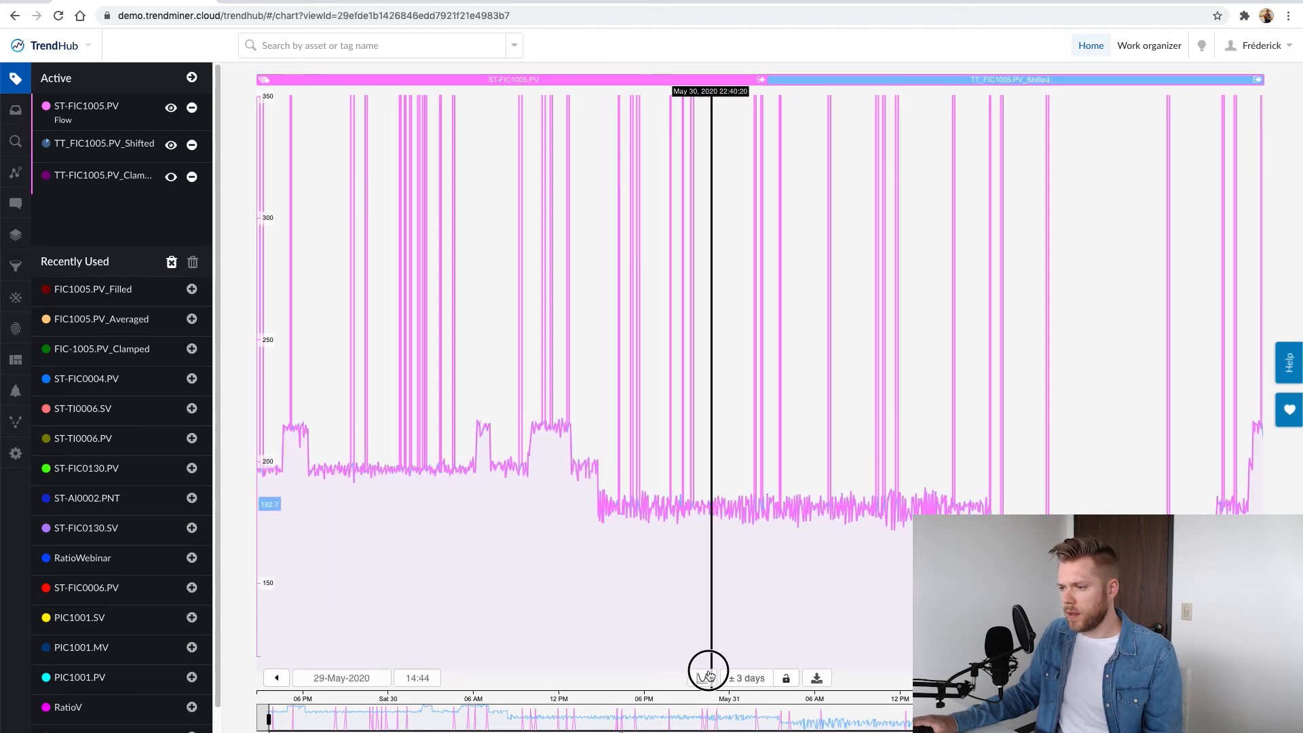
{"action": "left_click", "coordinate": [719, 635]}
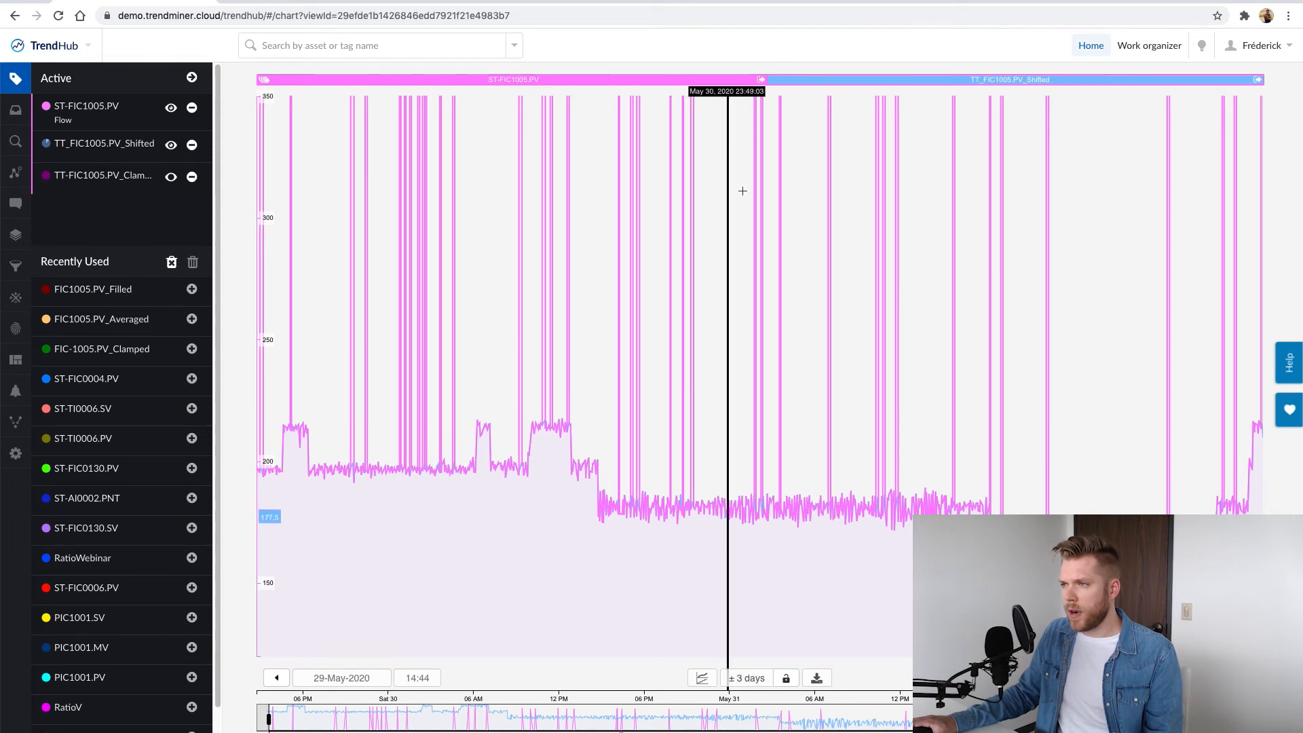
{"action": "left_click", "coordinate": [760, 78]}
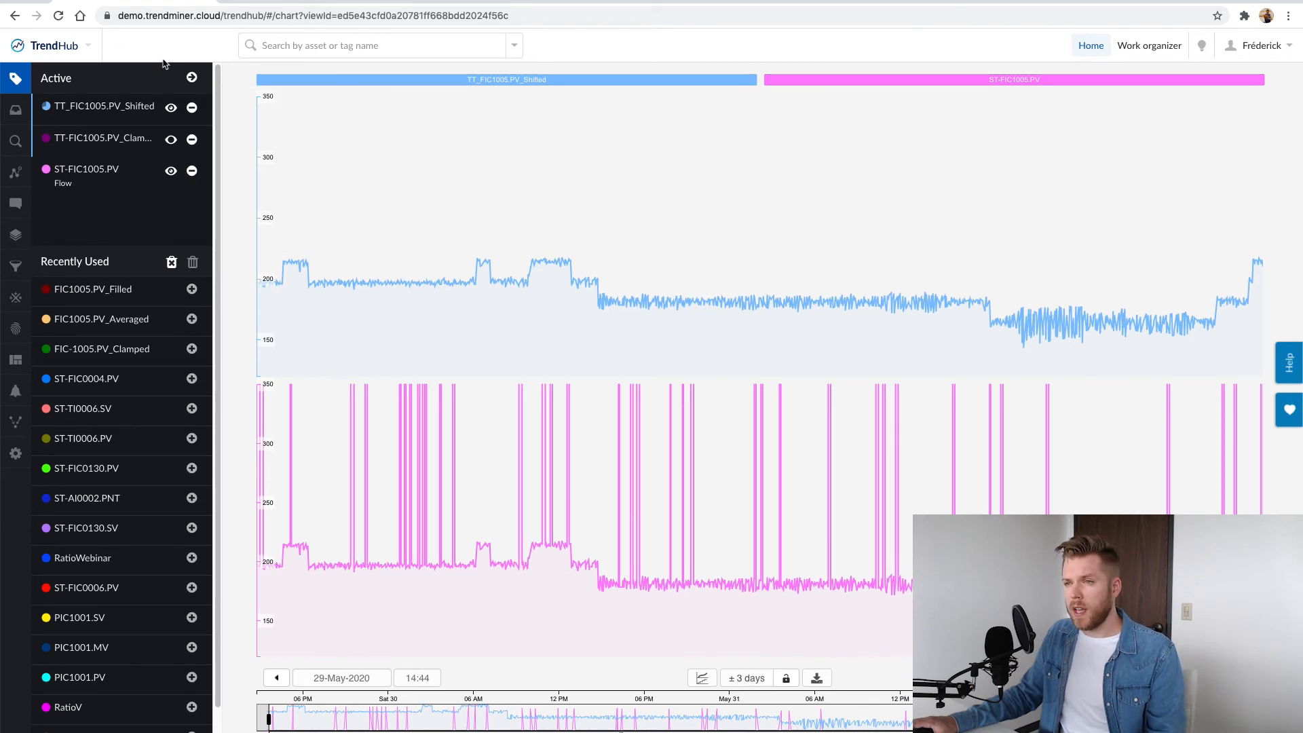
Open the overlay comparison of average values for the active tags
{"action": "left_click", "coordinate": [192, 79]}
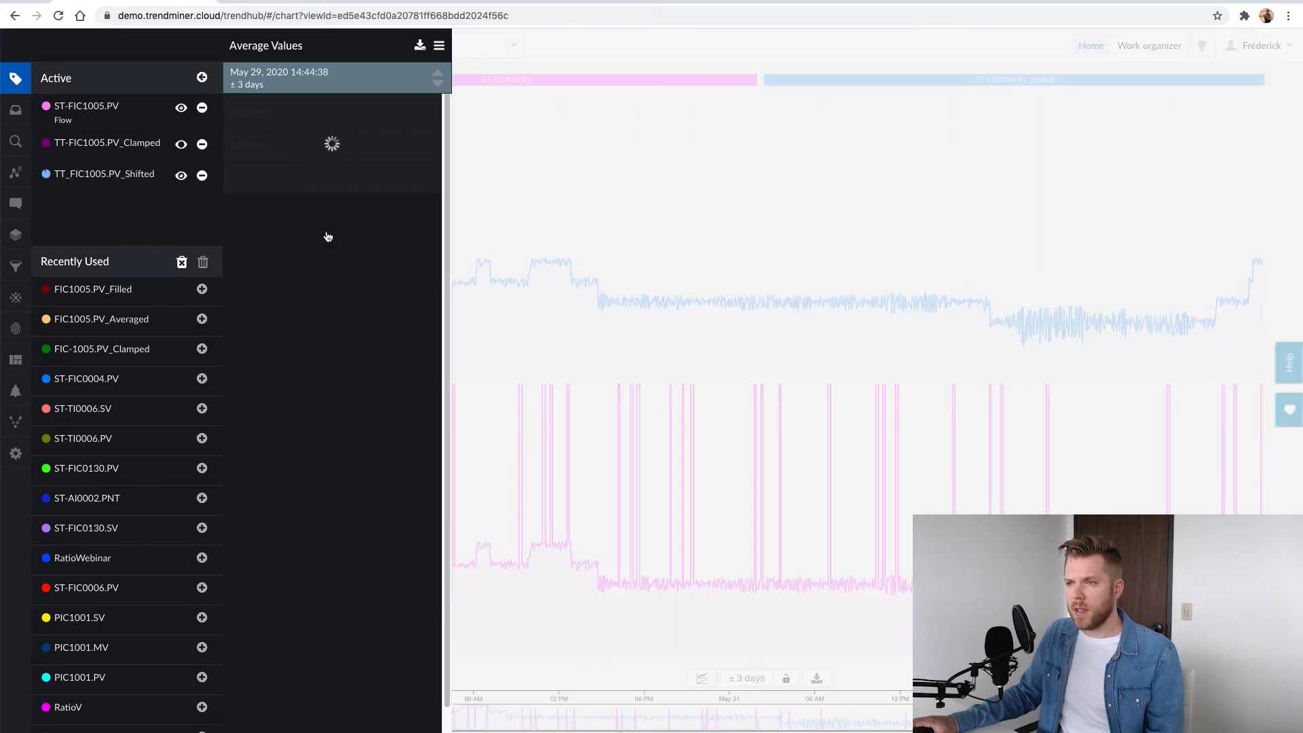